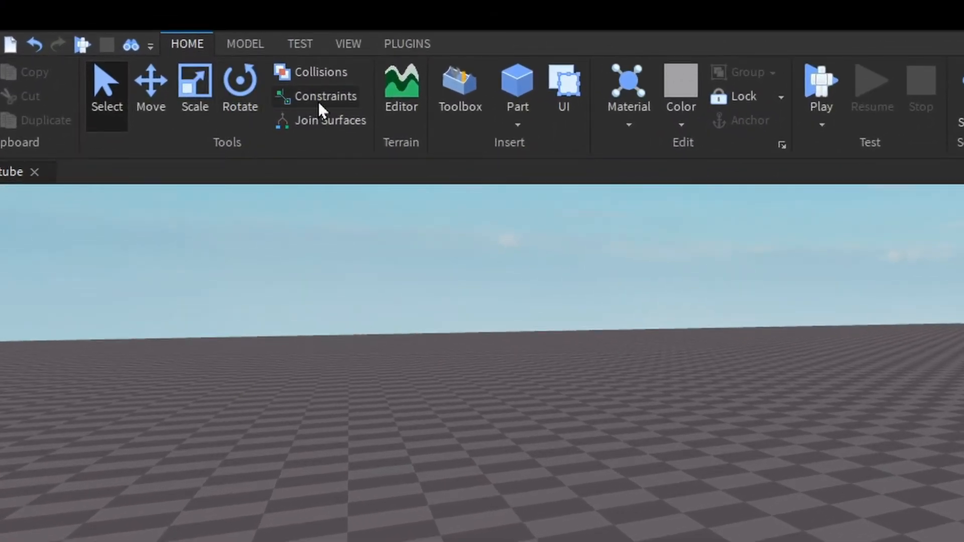
Insert a block part and reposition it on the ground using the Move tool.
click(514, 80)
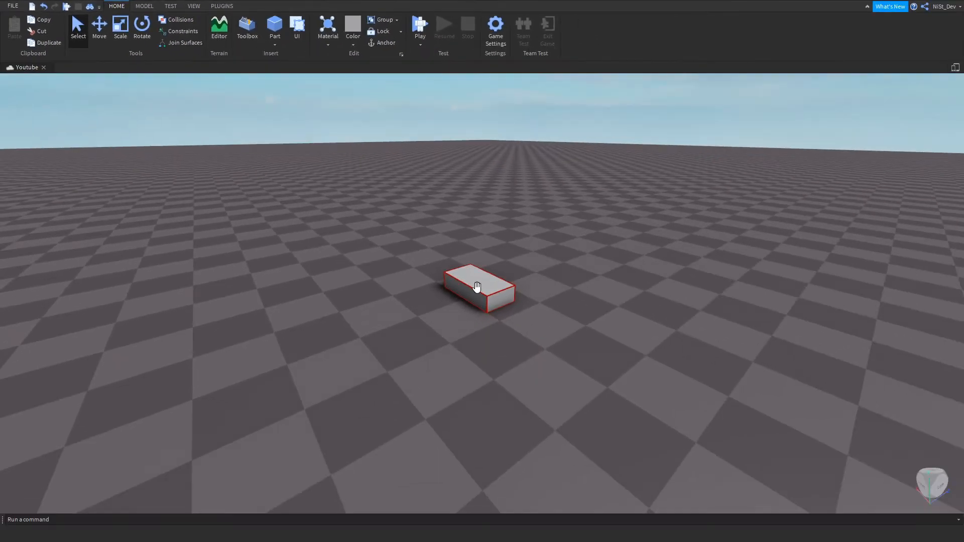
mouse_move(477, 289)
mouse_down()
mouse_move(523, 236)
mouse_move(368, 233)
mouse_move(507, 330)
mouse_move(493, 231)
mouse_move(461, 301)
mouse_move(476, 273)
mouse_move(490, 289)
mouse_up()
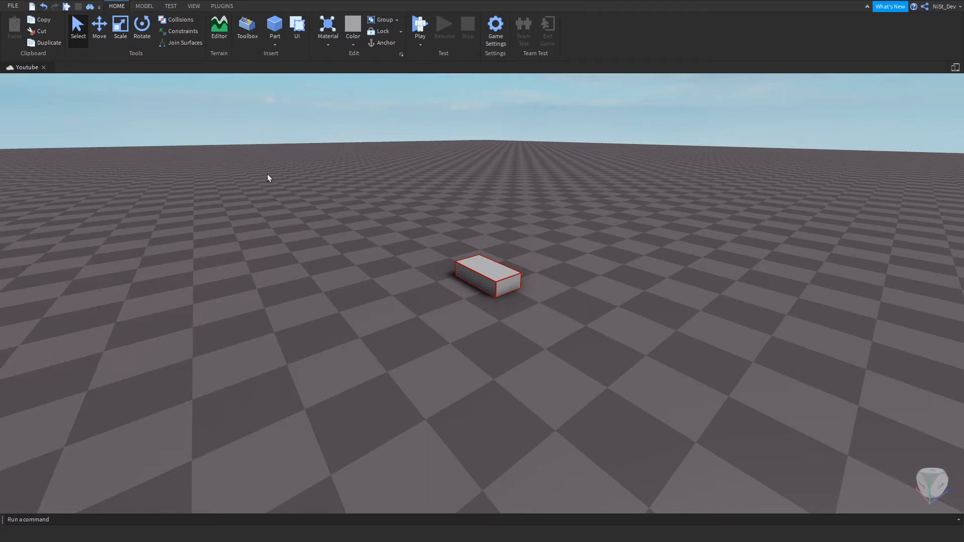
click(100, 28)
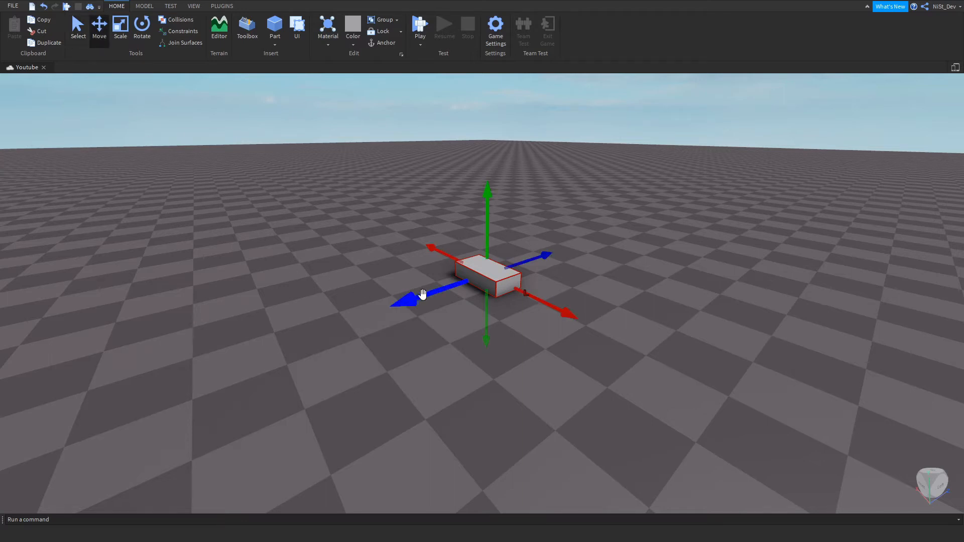
drag(422, 292, 453, 244)
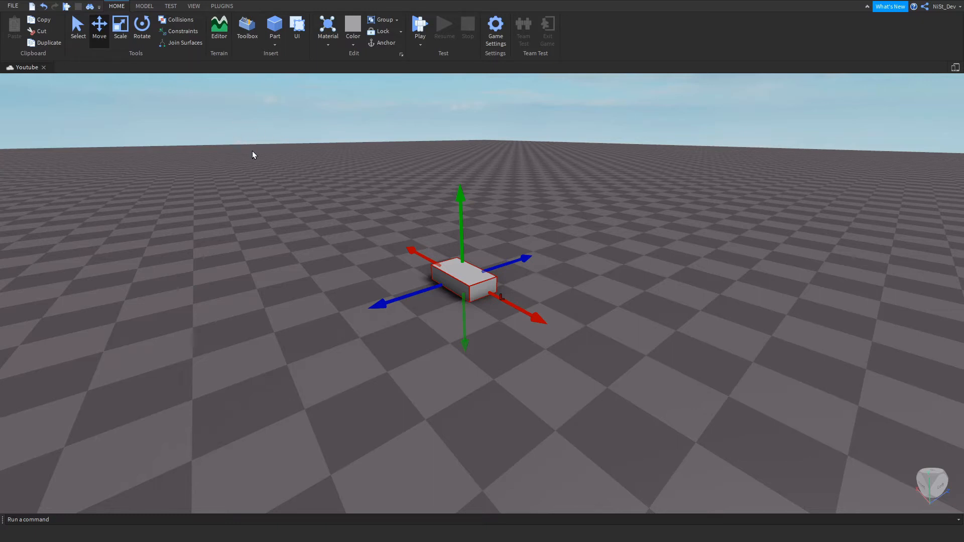
Widen the block part and increase its height with the Scale tool.
click(121, 29)
mouse_move(416, 298)
mouse_down()
mouse_move(427, 289)
mouse_move(329, 319)
mouse_move(407, 297)
mouse_up()
drag(493, 269, 458, 239)
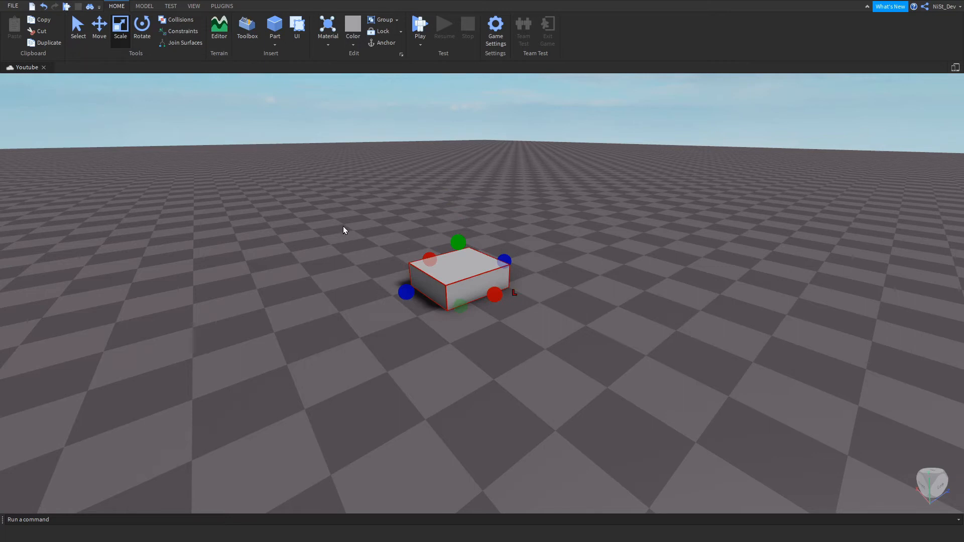
Try rotating the block part around its red axis, then clear the selection.
click(141, 30)
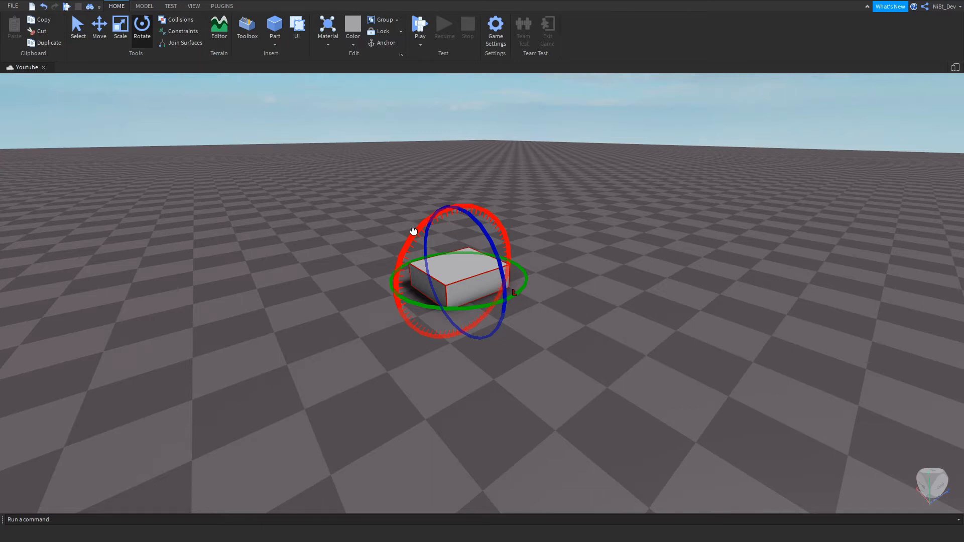
drag(413, 231, 437, 198)
click(559, 235)
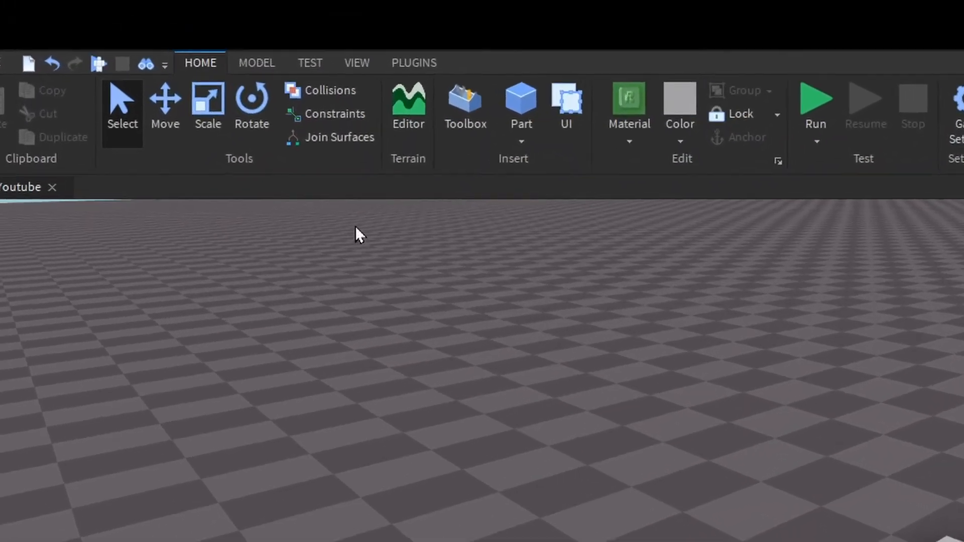
Set the rotation snap increment to 5°.
click(253, 64)
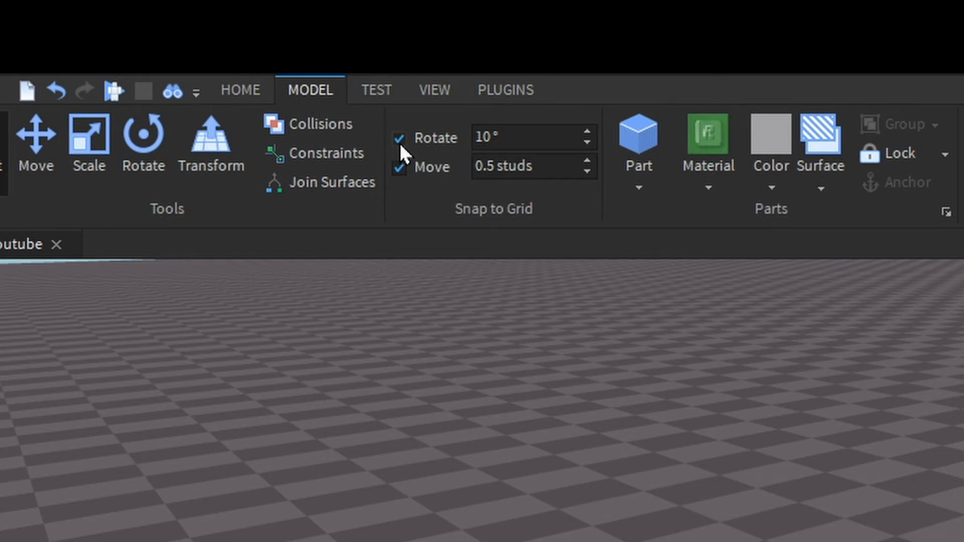
click(533, 139)
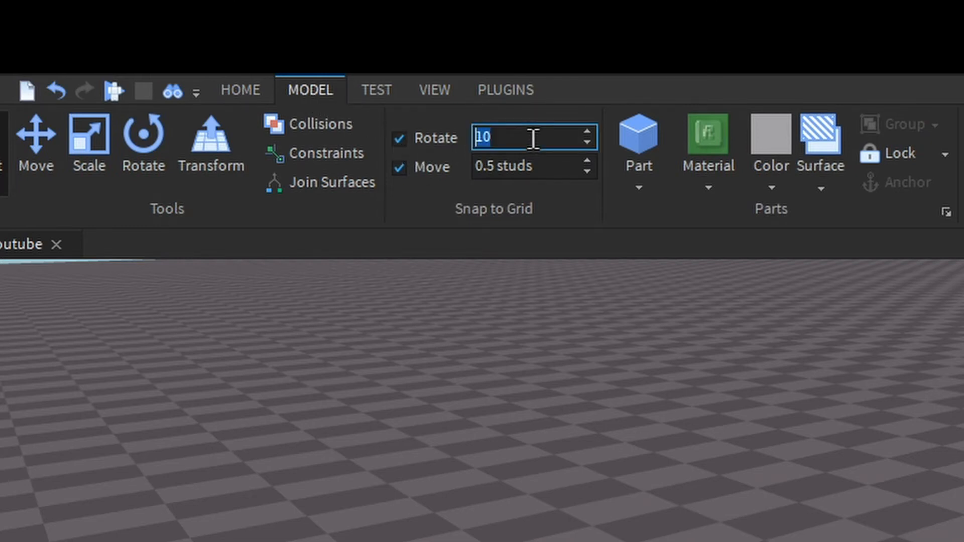
key(BackSpace)
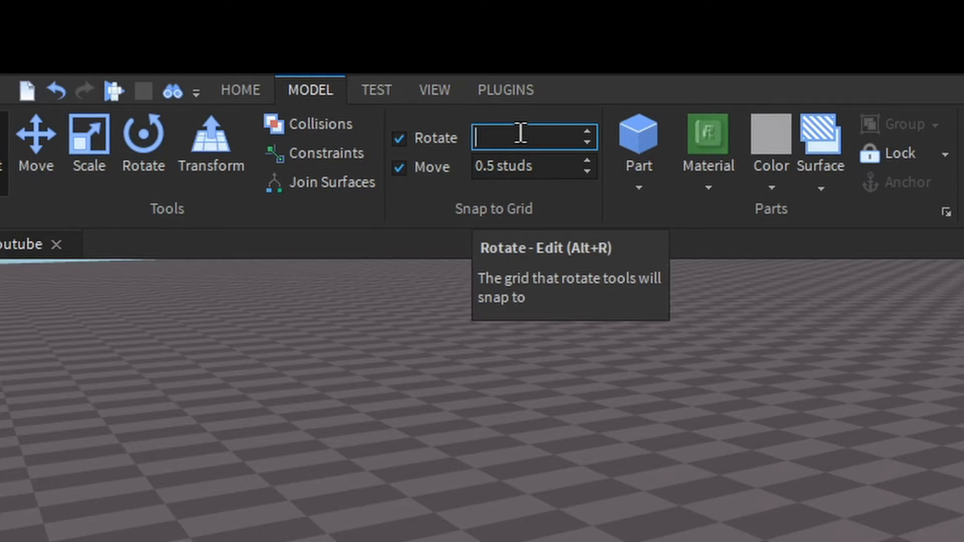
text(5)
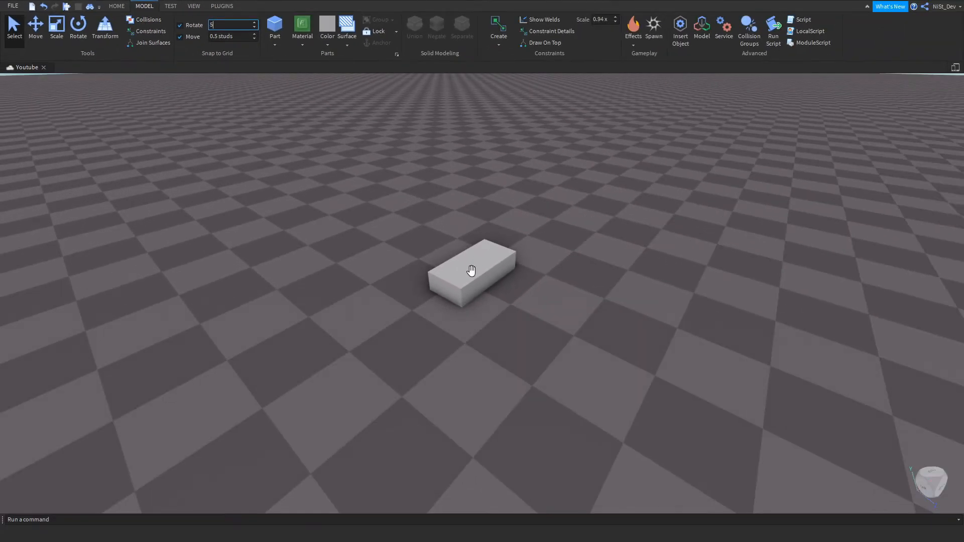
Try rotating the block part around two axes with the 5° snap and undo both rotations.
click(471, 271)
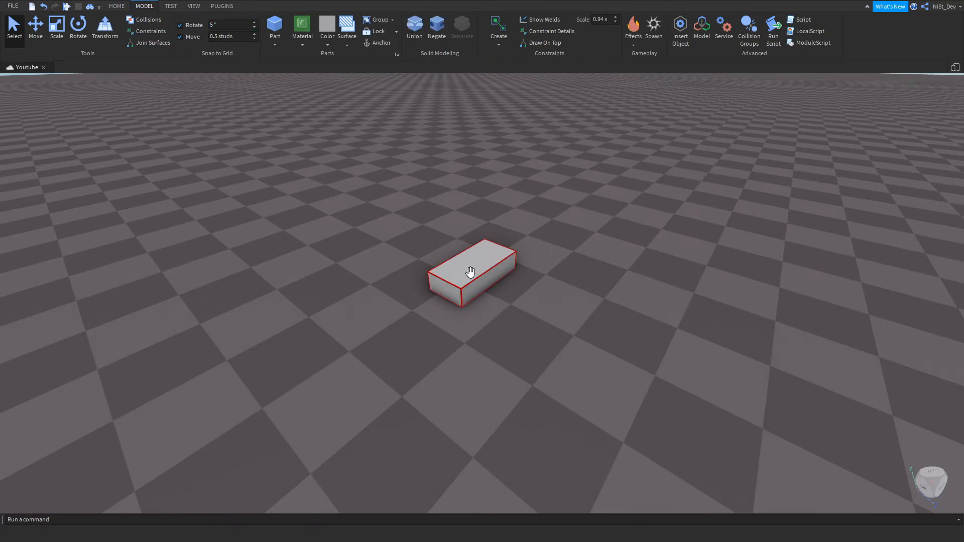
click(117, 6)
click(142, 26)
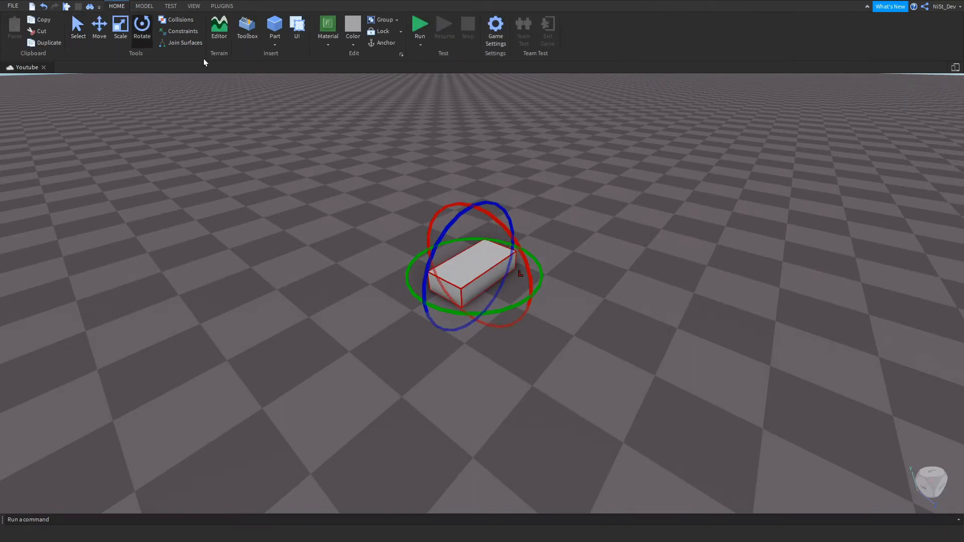
drag(454, 222, 436, 248)
drag(497, 245, 505, 250)
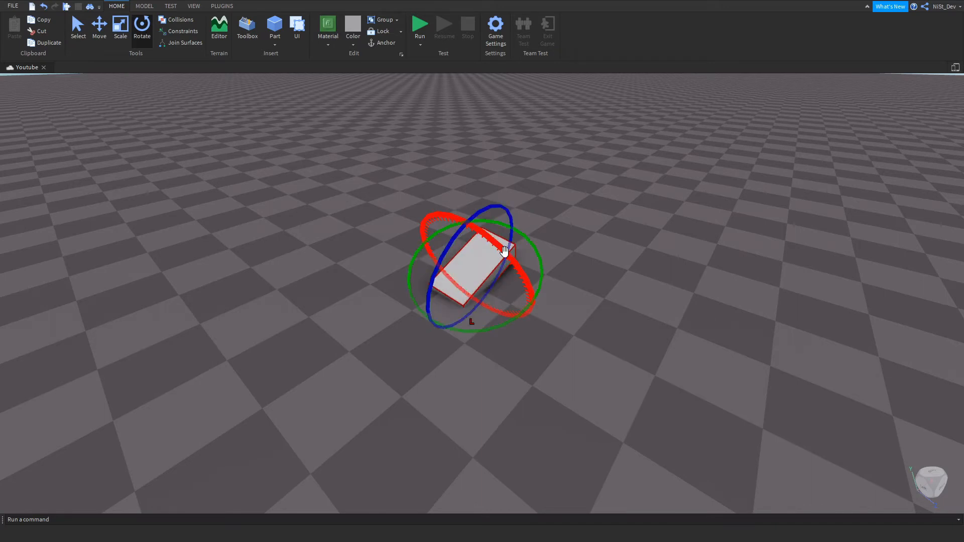
key(ctrl+z)
key(ctrl+z)
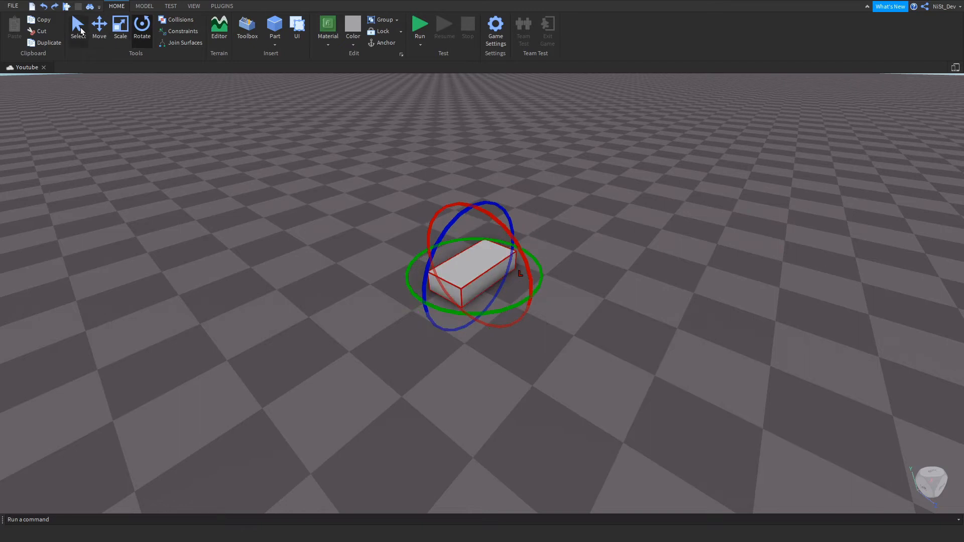
Move the block part slightly along its length and try to scale it taller.
click(81, 31)
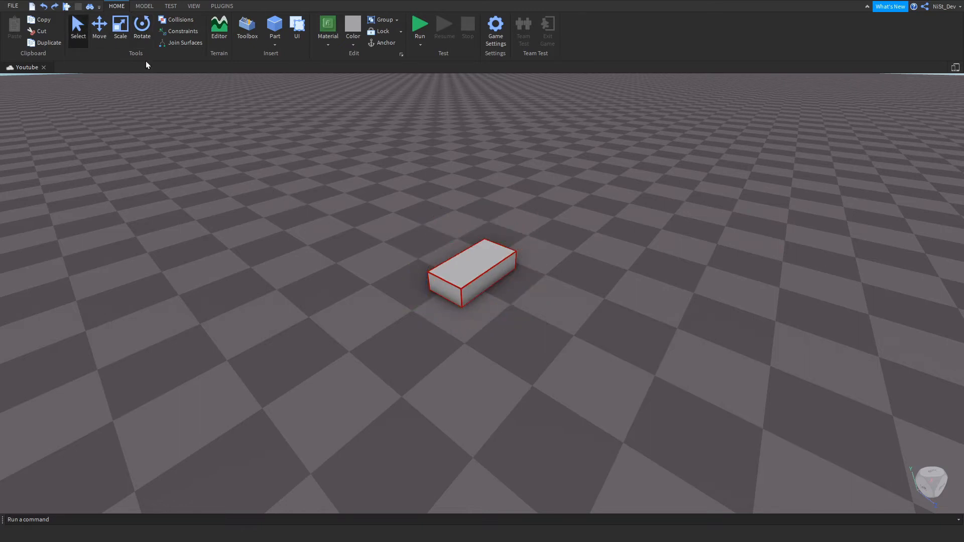
click(100, 26)
mouse_move(417, 302)
mouse_down()
mouse_move(354, 348)
mouse_move(452, 301)
mouse_move(422, 304)
mouse_up()
click(123, 30)
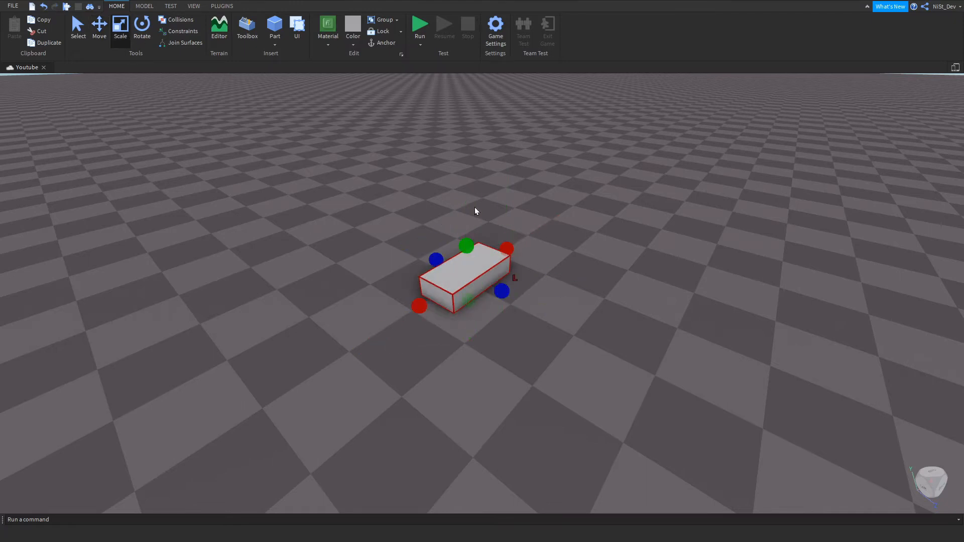
drag(467, 243, 464, 191)
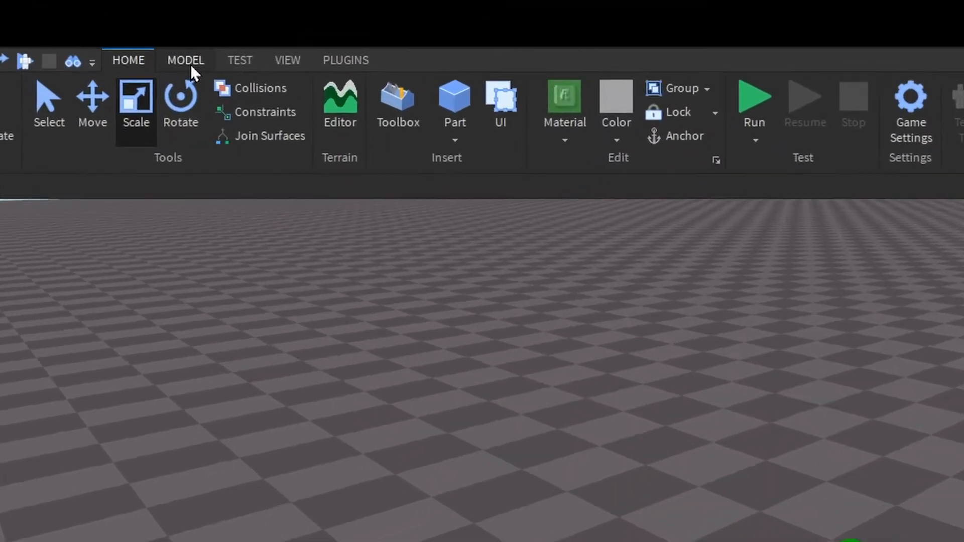
Set the move snap increment to 0.7 studs.
click(144, 7)
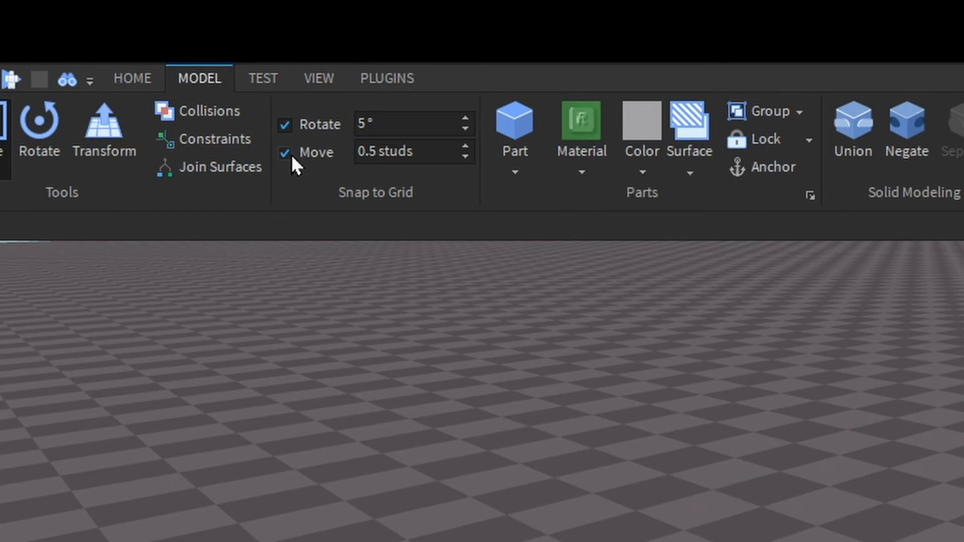
click(425, 150)
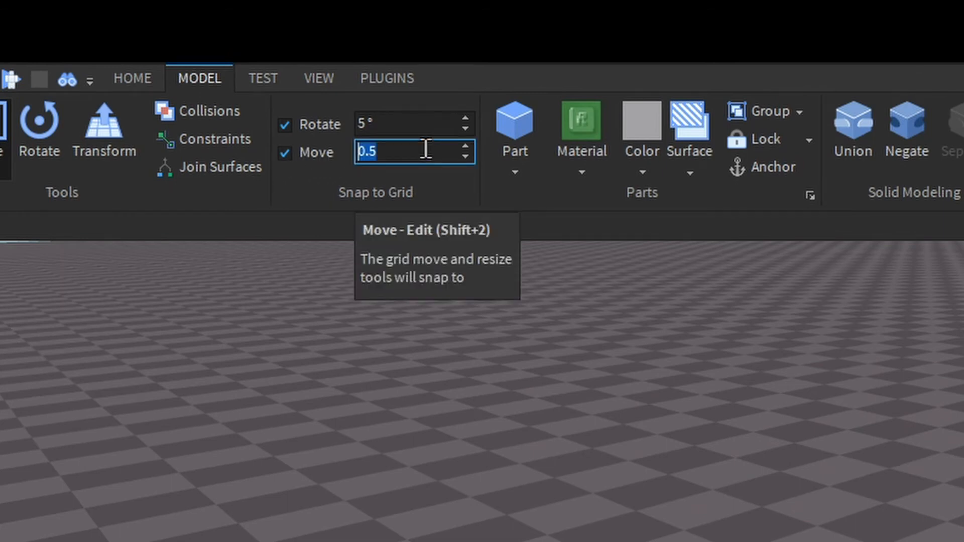
key(BackSpace)
text(0.7)
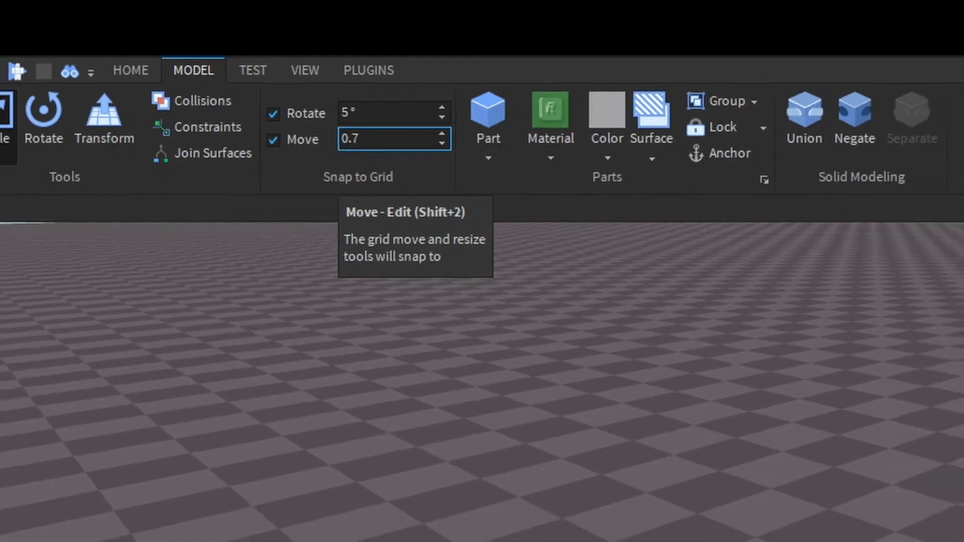
key(Return)
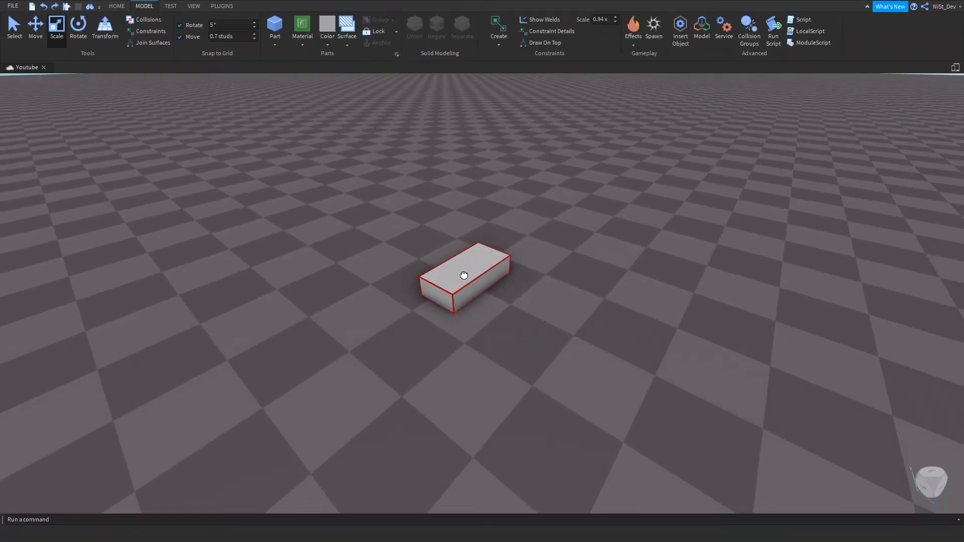
Lengthen the block part and reposition it on the ground using the 0.7-stud snap, then deselect it.
click(464, 275)
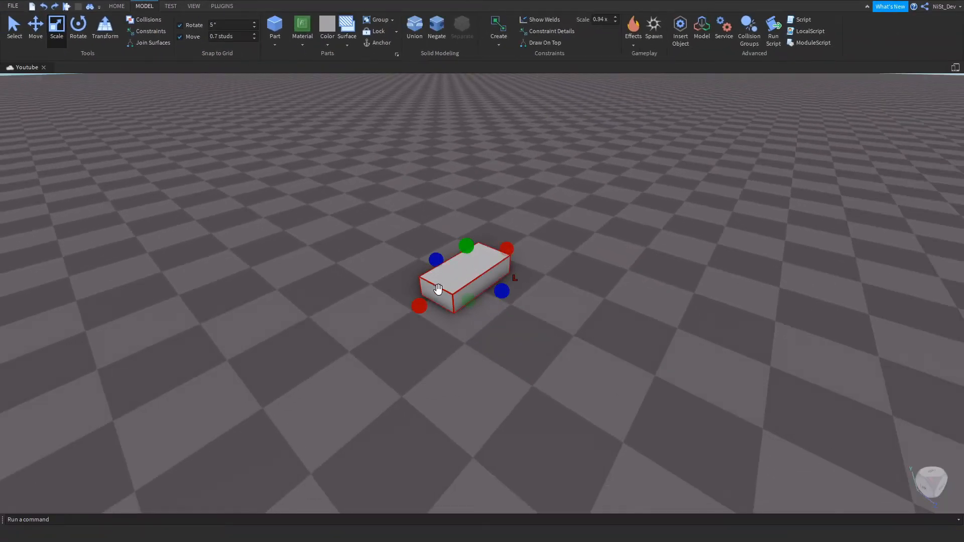
mouse_move(419, 307)
mouse_down()
mouse_move(291, 370)
mouse_move(421, 299)
mouse_move(357, 346)
mouse_move(412, 310)
mouse_up()
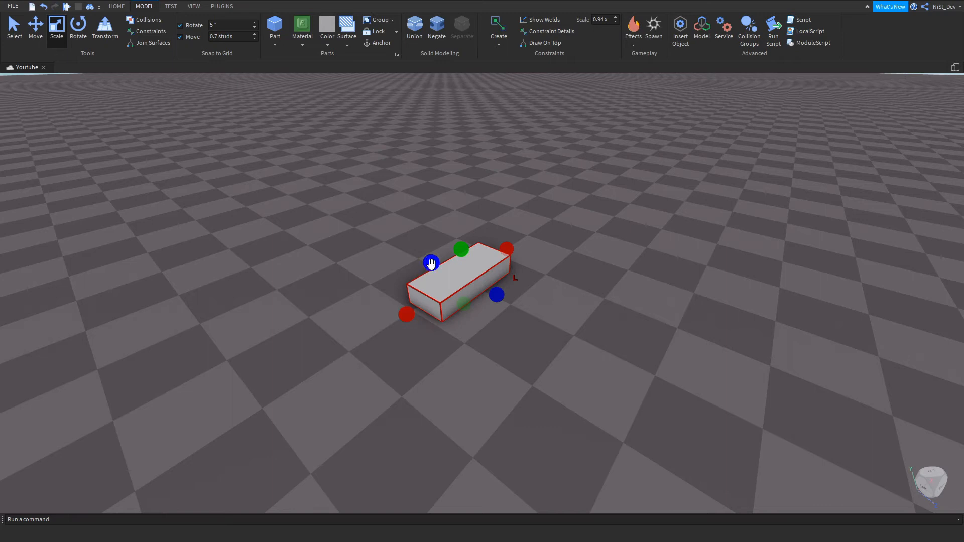
mouse_move(431, 265)
mouse_down()
mouse_move(383, 247)
mouse_move(432, 264)
mouse_up()
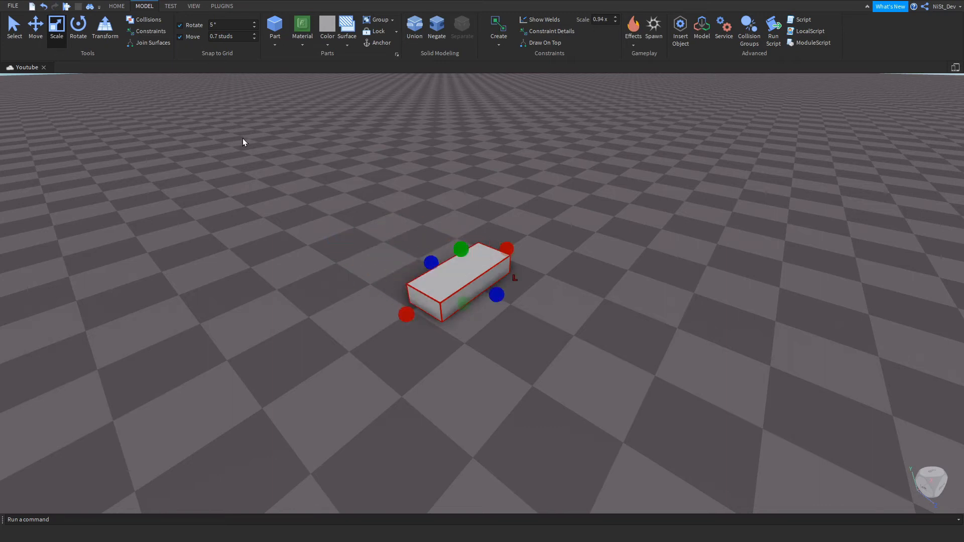
click(43, 31)
drag(394, 318, 430, 312)
drag(505, 301, 525, 305)
click(548, 280)
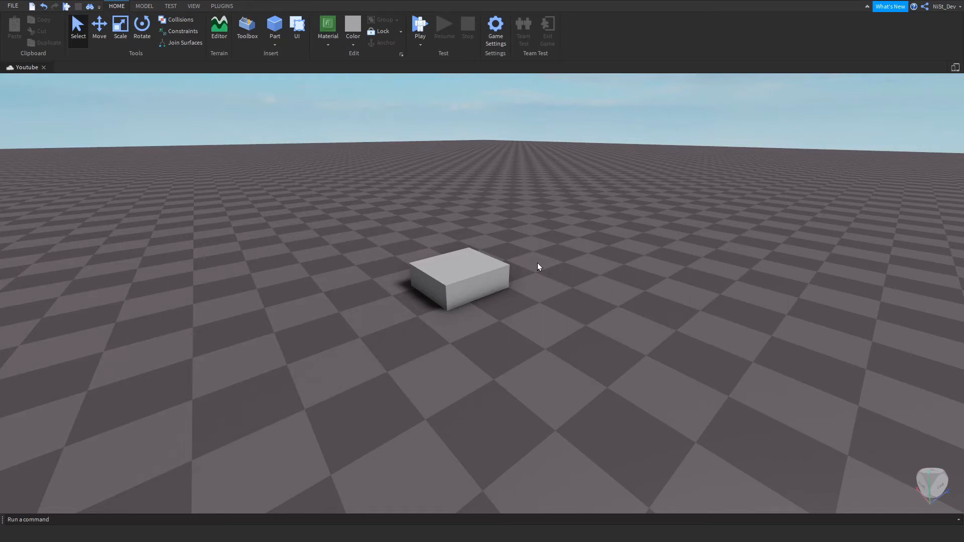
Change the block part's material to Neon.
click(458, 276)
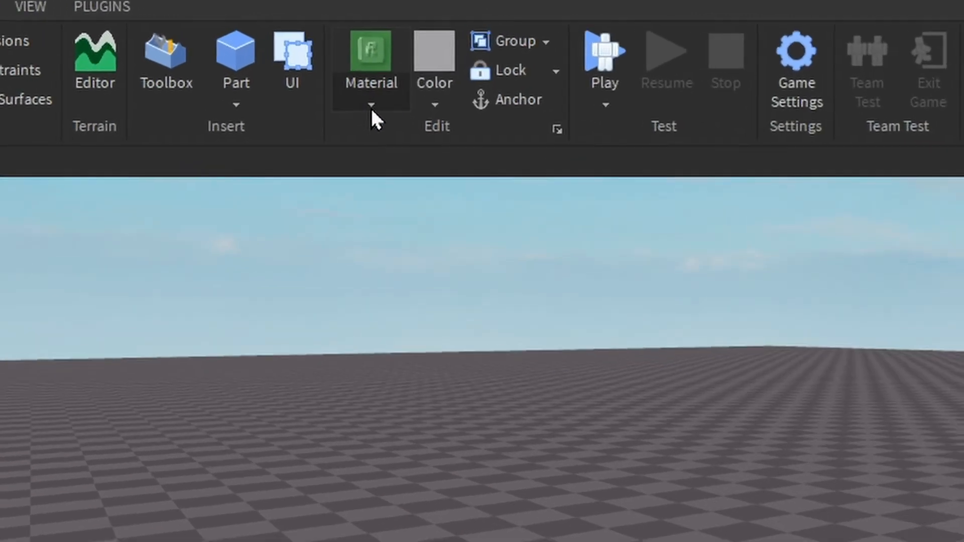
click(387, 97)
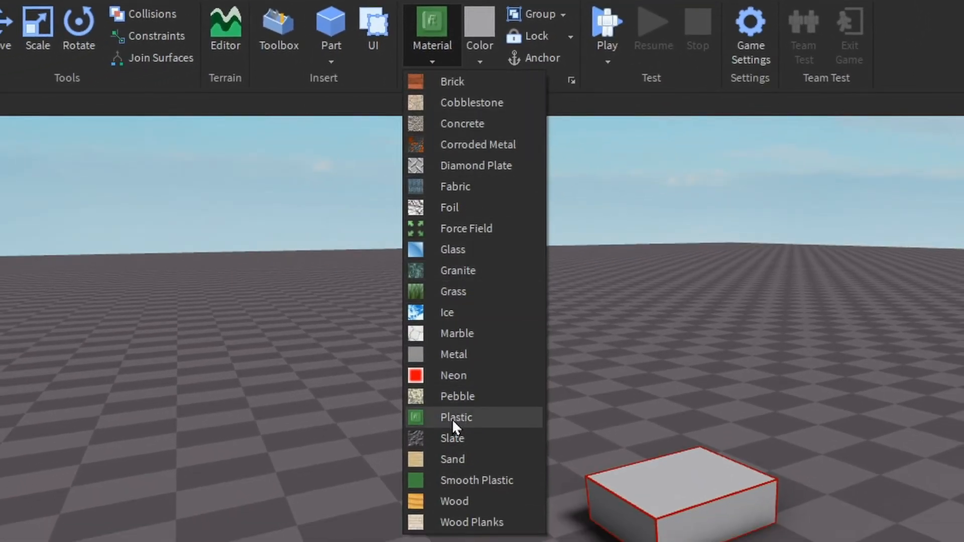
click(486, 375)
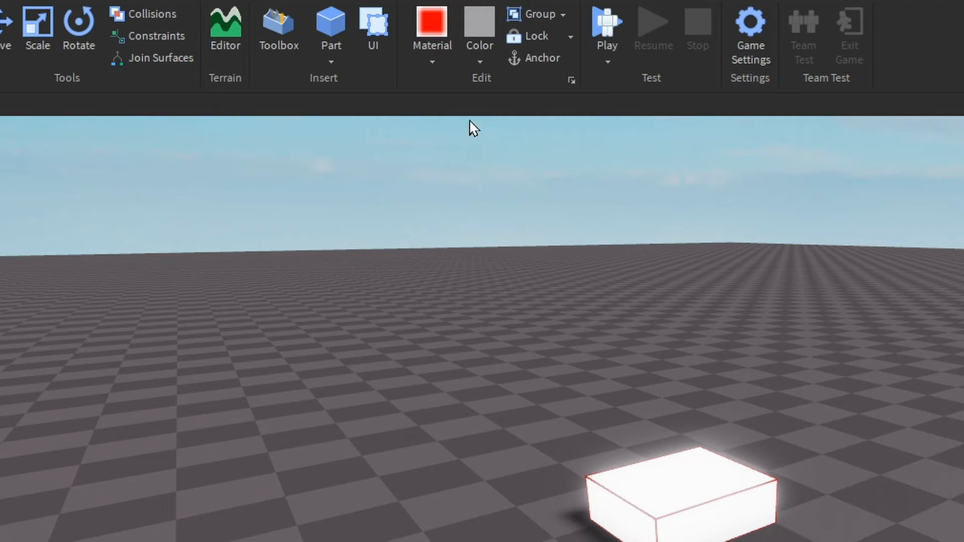
Color the block part red, undo the last change and clear the selection.
click(491, 61)
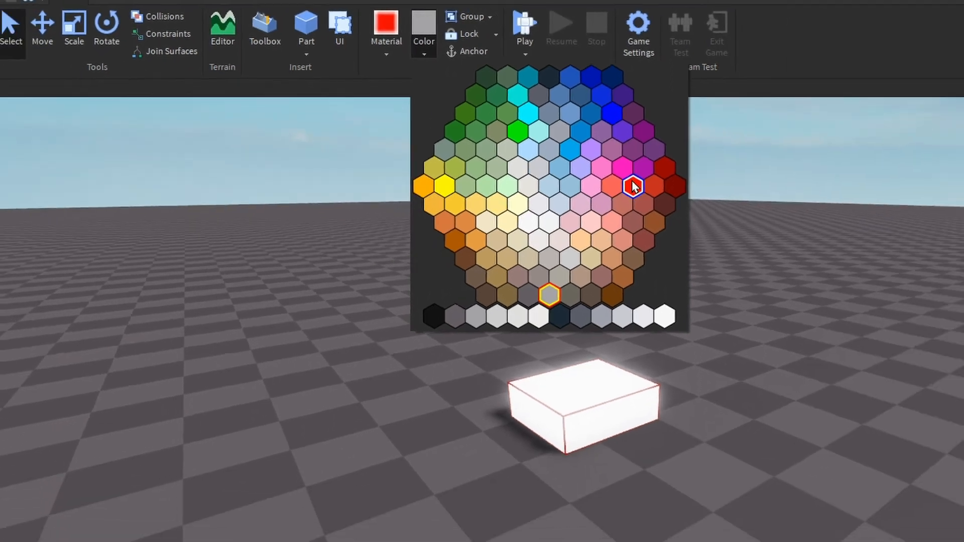
click(743, 228)
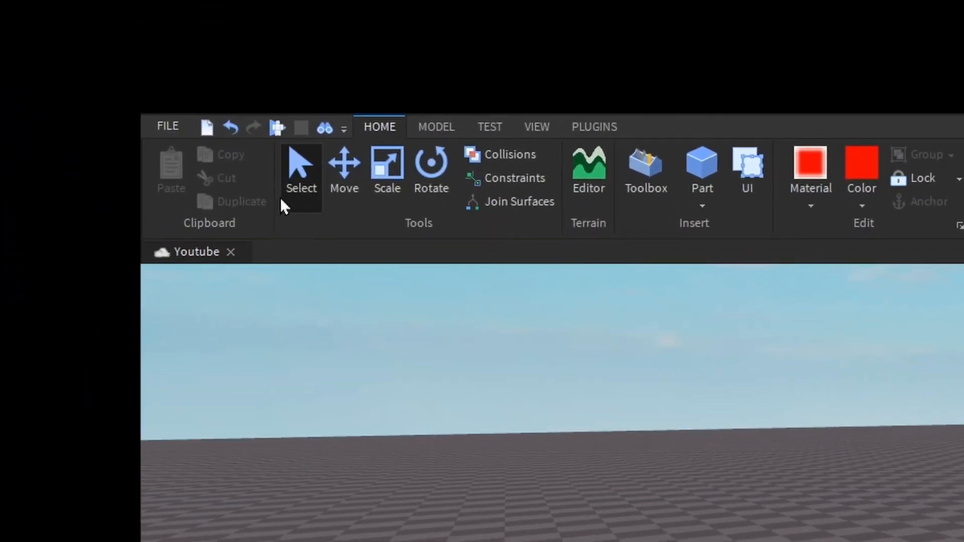
click(232, 134)
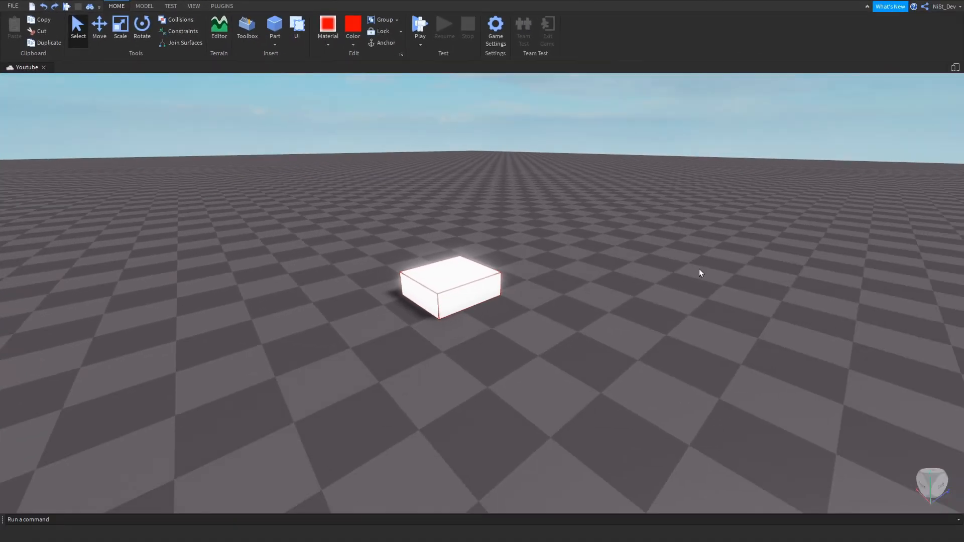
click(701, 269)
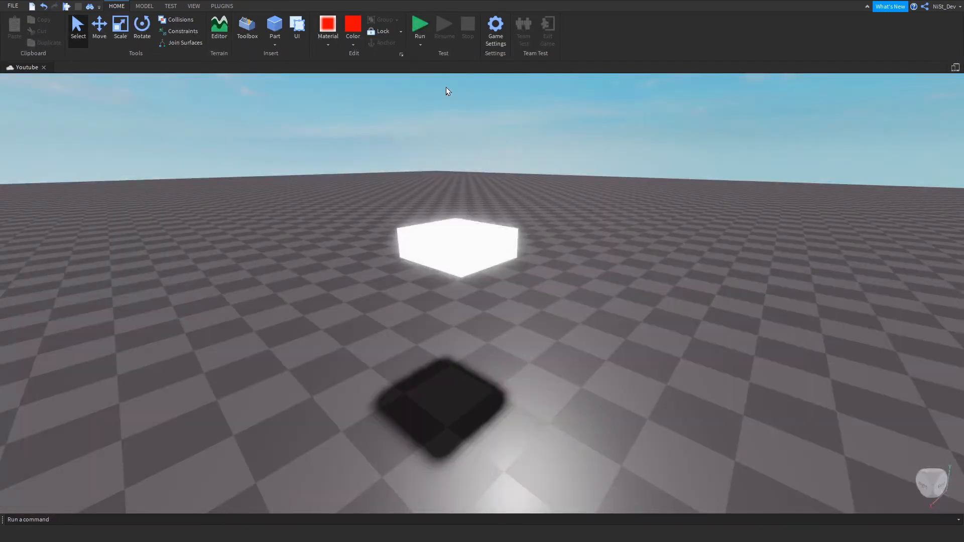
Run the simulation to test how the floating neon part behaves, stop it, and select and deselect the part.
click(419, 28)
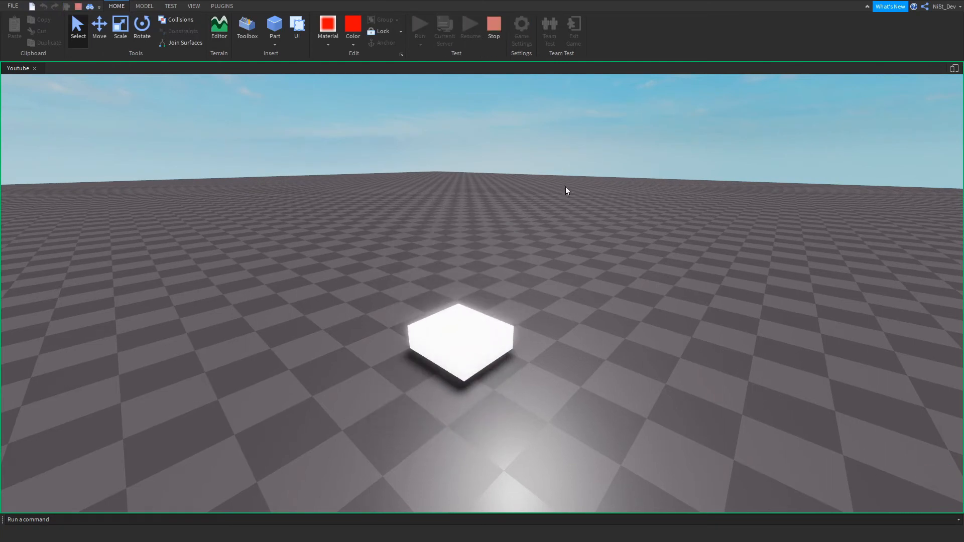
click(494, 28)
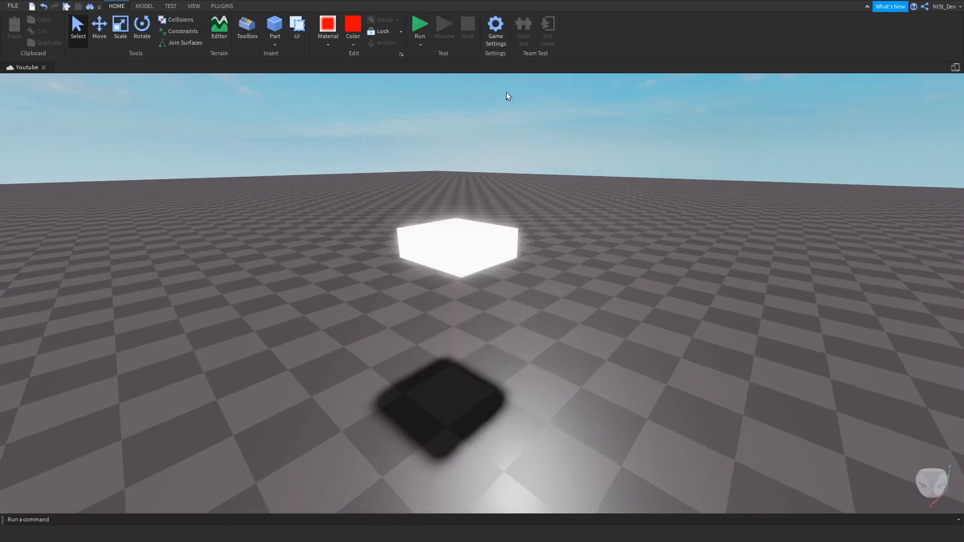
click(465, 236)
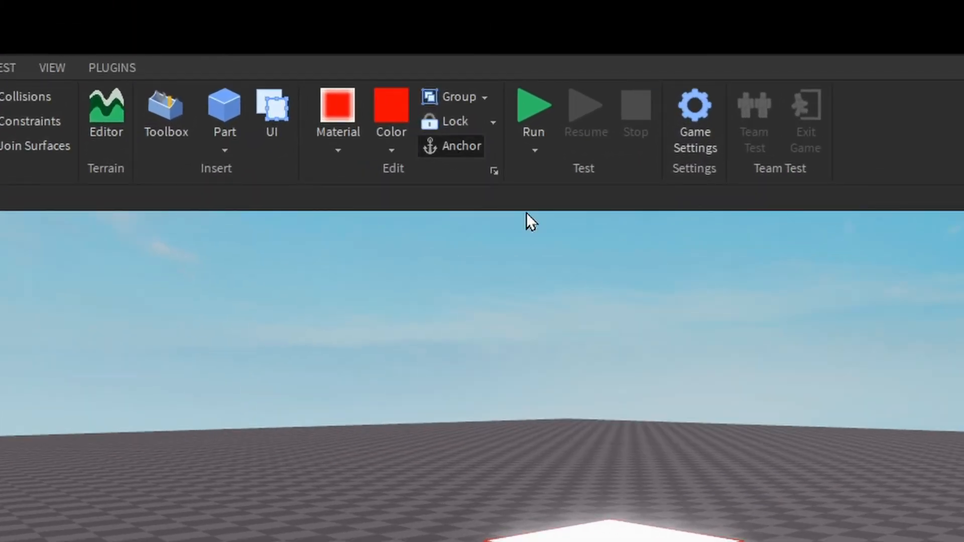
click(557, 235)
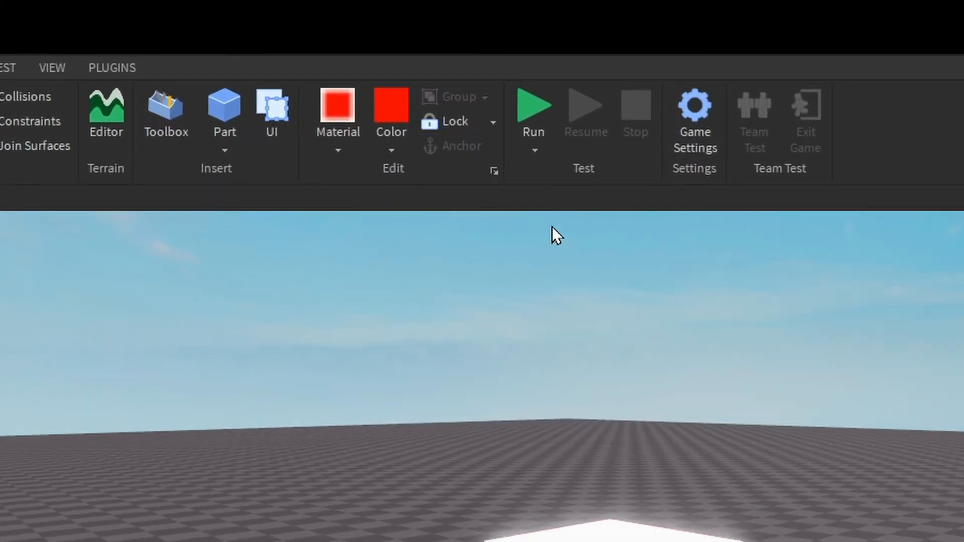
Run the simulation to test the neon part once more.
click(532, 104)
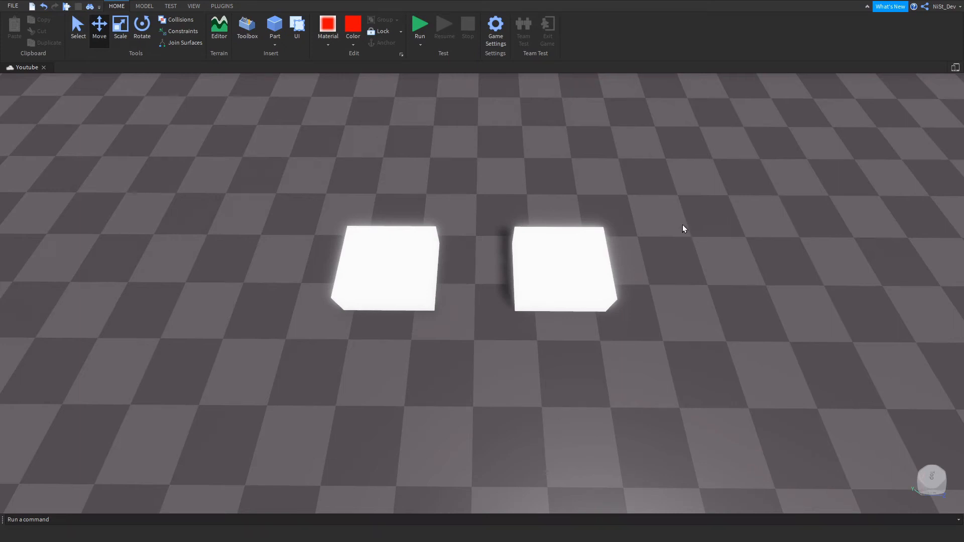
Select both white neon blocks together and shift them sideways along the blue axis with the Move tool.
click(83, 31)
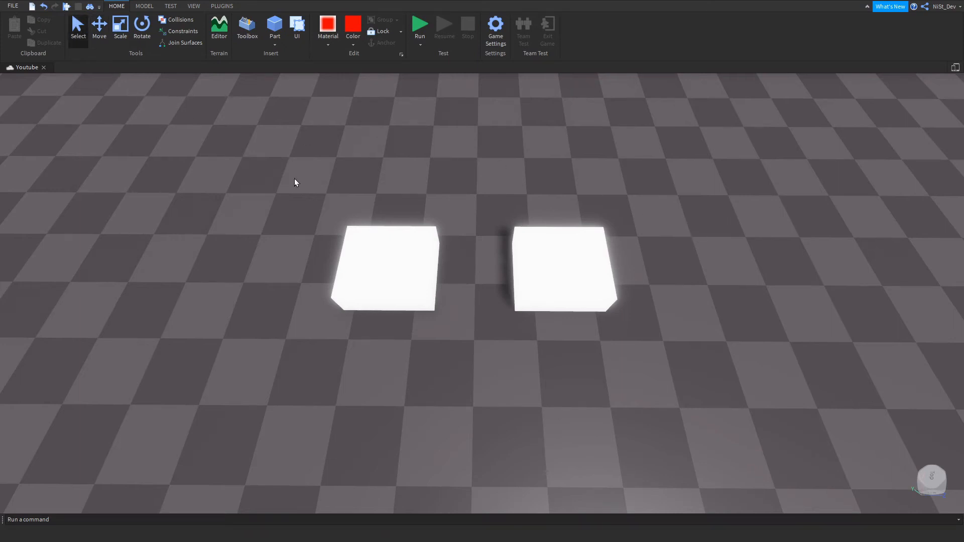
click(383, 245)
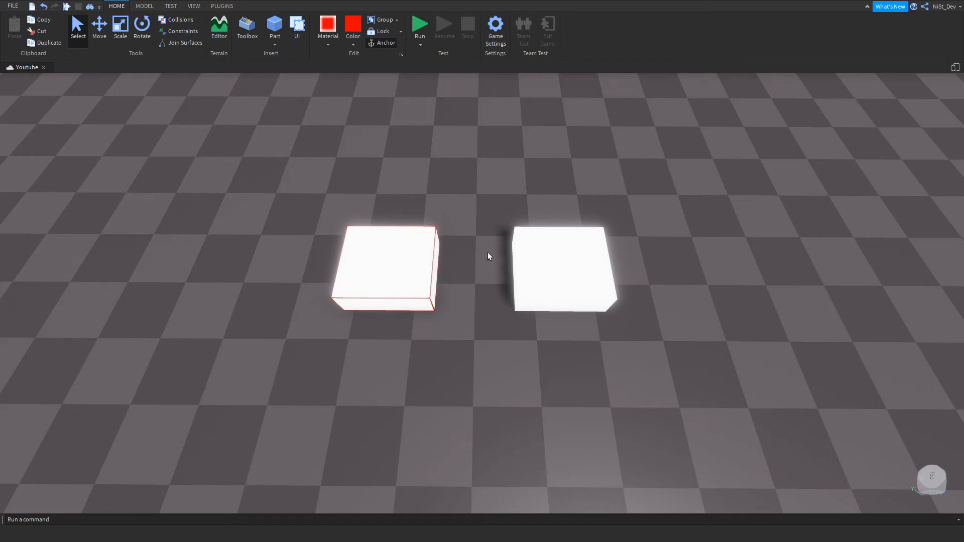
ctrl+click(555, 254)
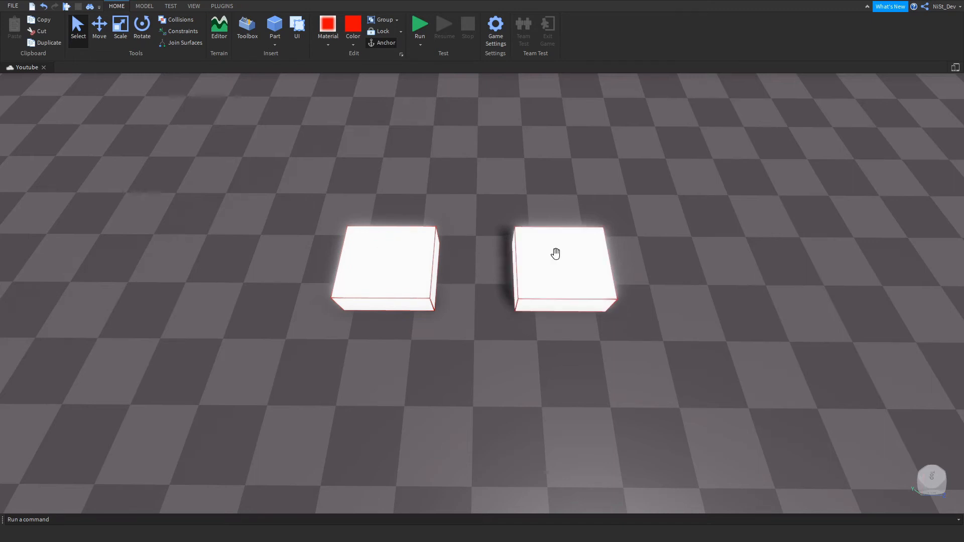
click(100, 28)
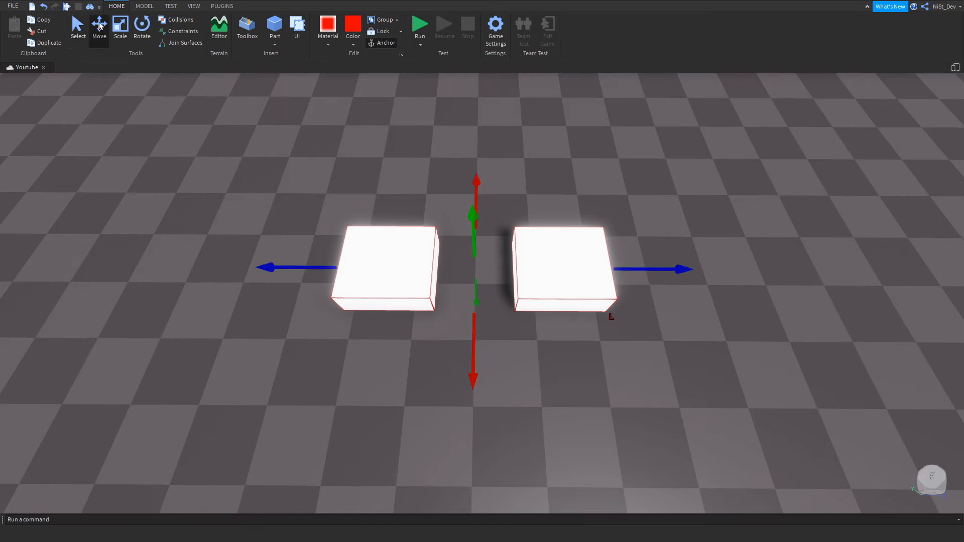
mouse_move(308, 266)
mouse_down()
mouse_move(227, 257)
mouse_move(392, 259)
mouse_move(247, 251)
mouse_move(351, 254)
mouse_move(305, 254)
mouse_move(317, 256)
mouse_up()
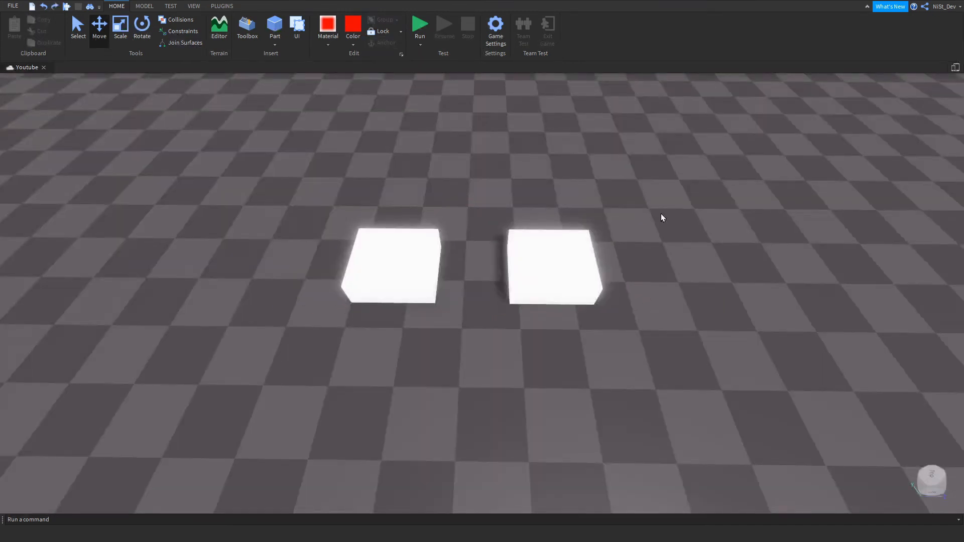
Group the two white neon blocks into one model and clear the selection.
click(555, 260)
ctrl+click(399, 243)
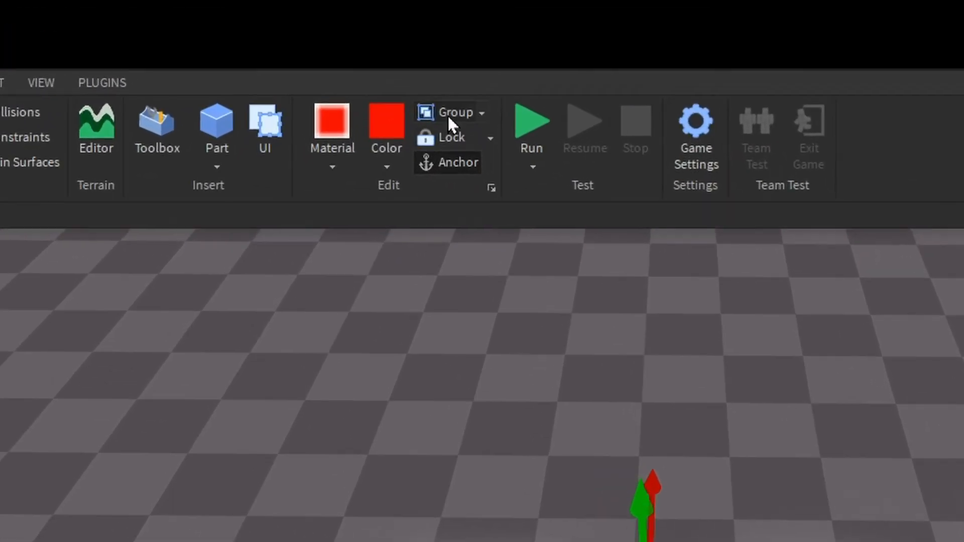
click(447, 115)
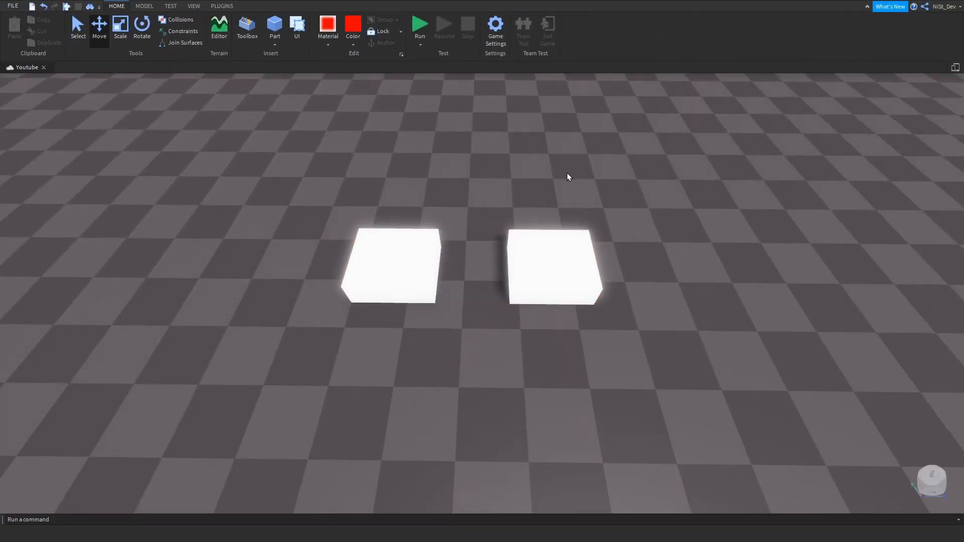
right_drag(778, 381, 777, 381)
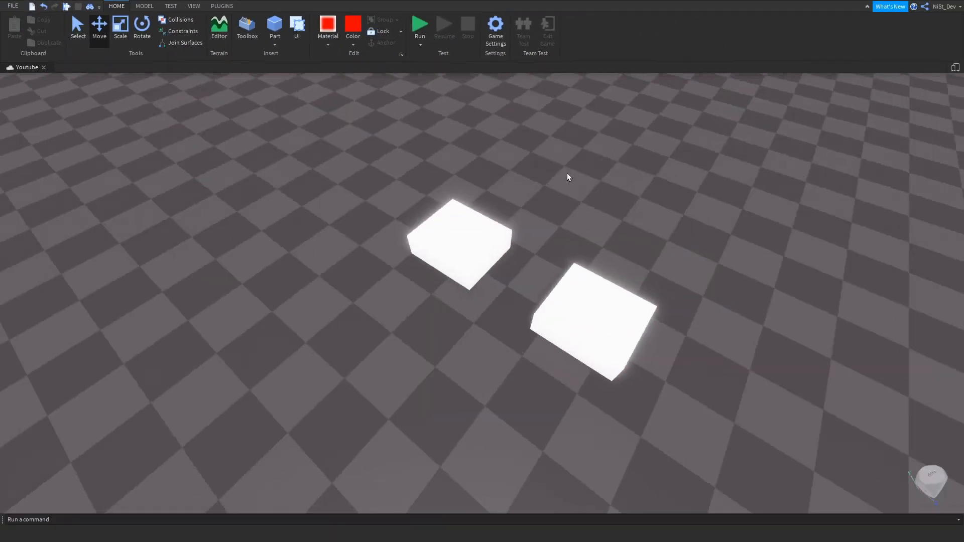
Select the grouped blocks, move them along the red axis as one object and deselect them.
right_drag(567, 173, 562, 177)
click(483, 320)
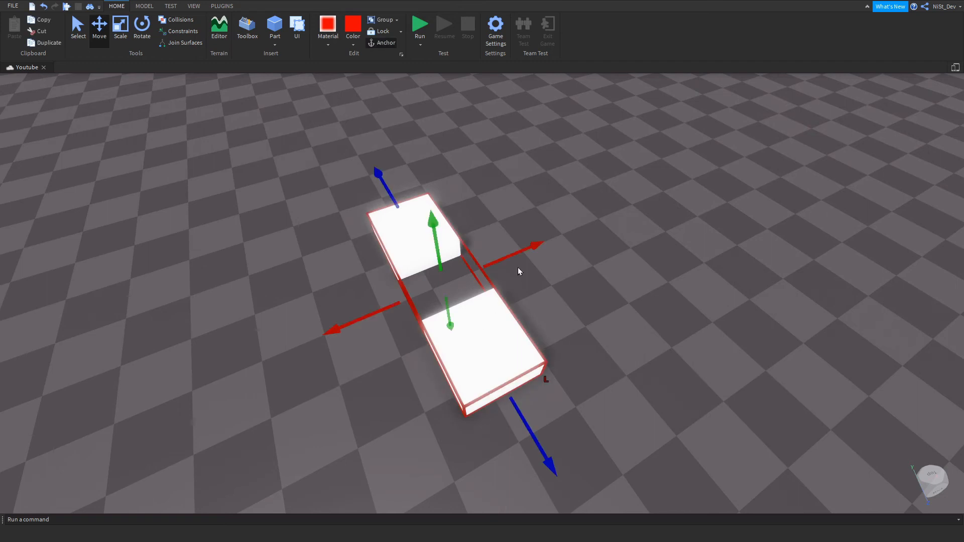
drag(527, 249, 546, 241)
click(584, 257)
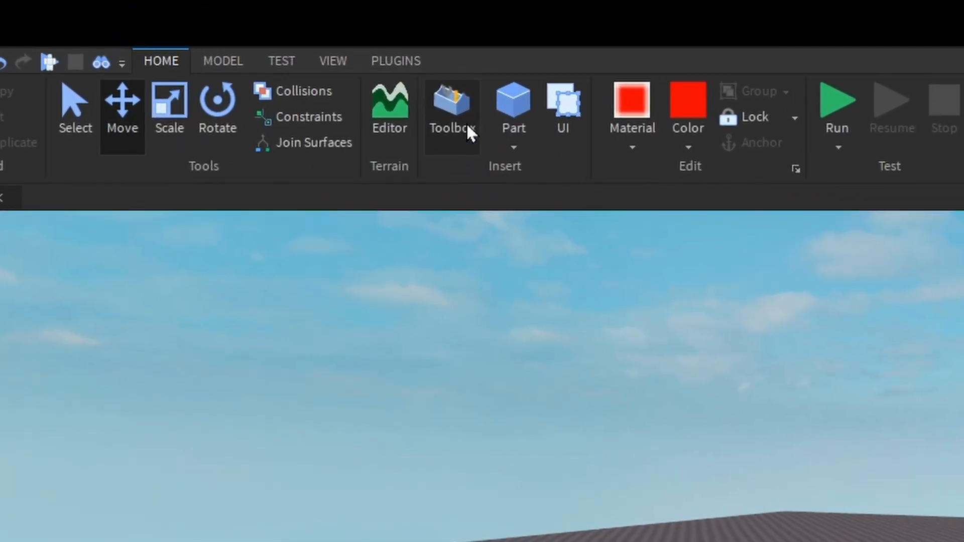
Insert the Pine Tree model from the Toolbox onto the baseplate and deselect it.
click(468, 125)
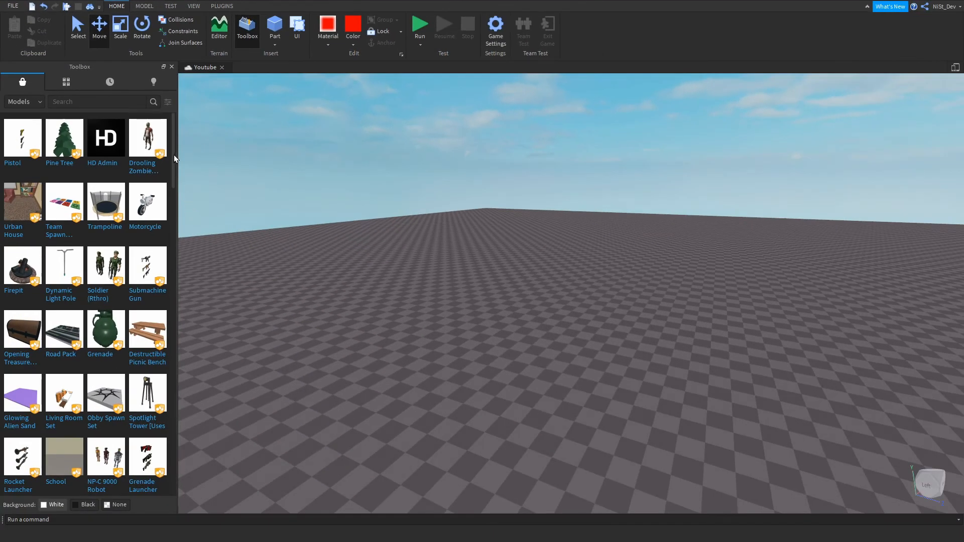
mouse_move(174, 146)
mouse_down()
mouse_move(185, 297)
mouse_move(173, 422)
mouse_move(174, 140)
mouse_up()
click(64, 141)
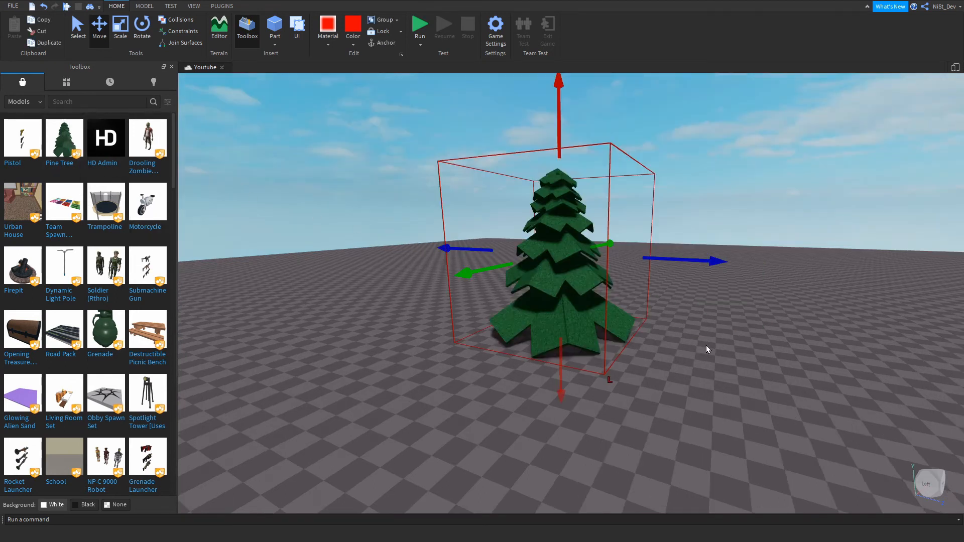
click(709, 352)
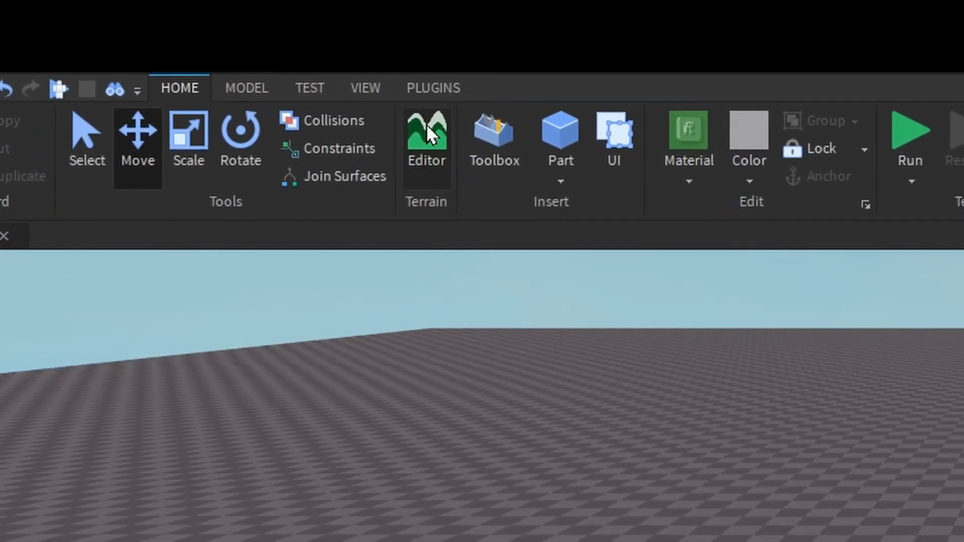
Open the Terrain Editor and look through its Create, Region and Edit tools.
click(425, 125)
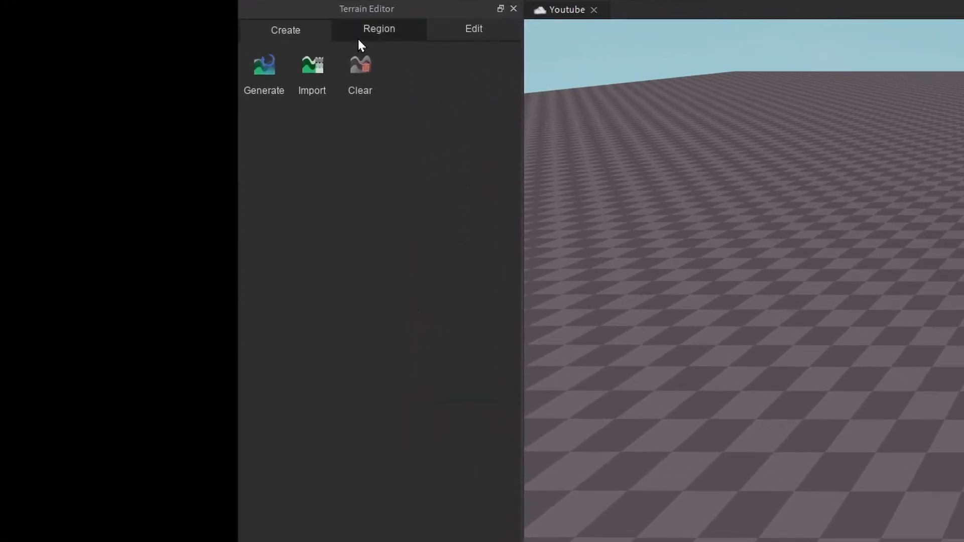
click(380, 30)
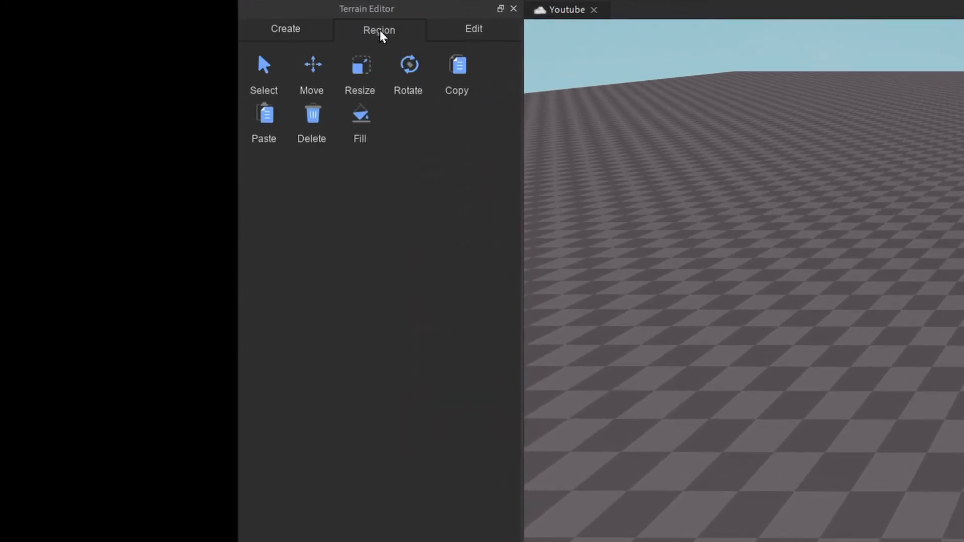
click(475, 30)
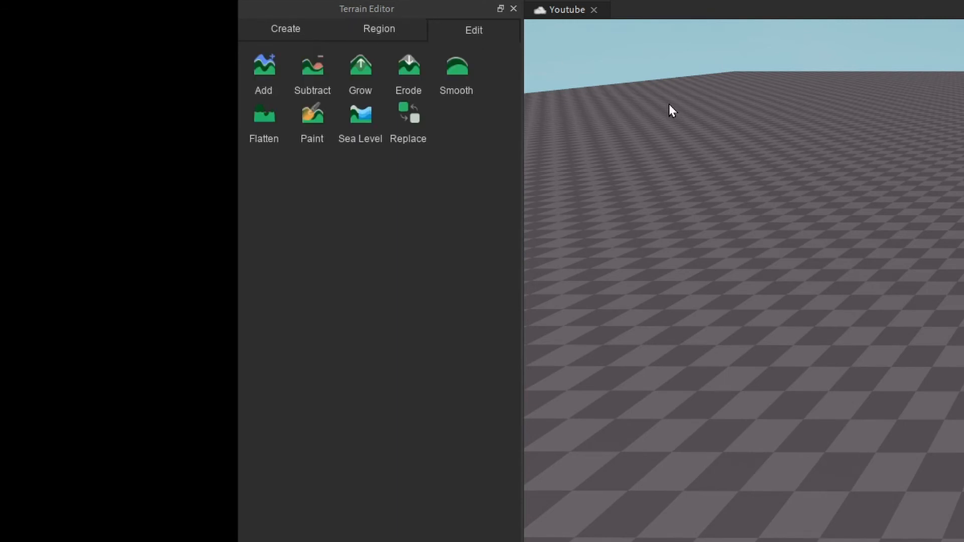
click(384, 34)
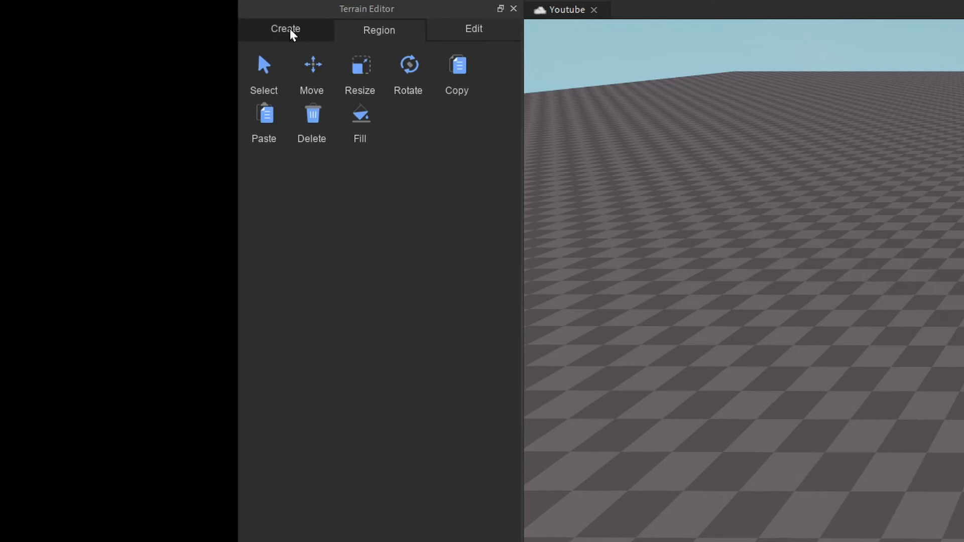
click(290, 30)
click(371, 30)
click(469, 32)
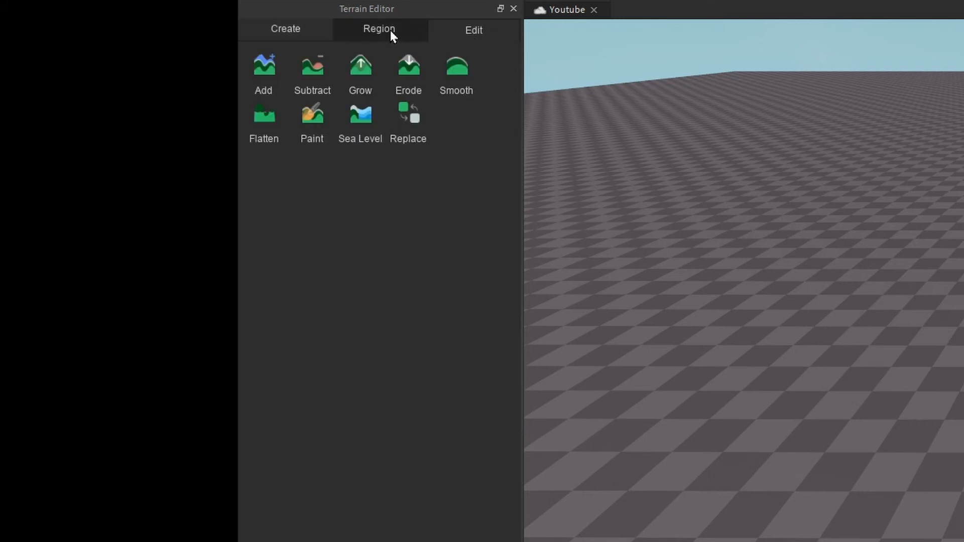
Select a rectangular terrain region on the baseplate, widen it and raise its height.
click(390, 29)
click(269, 80)
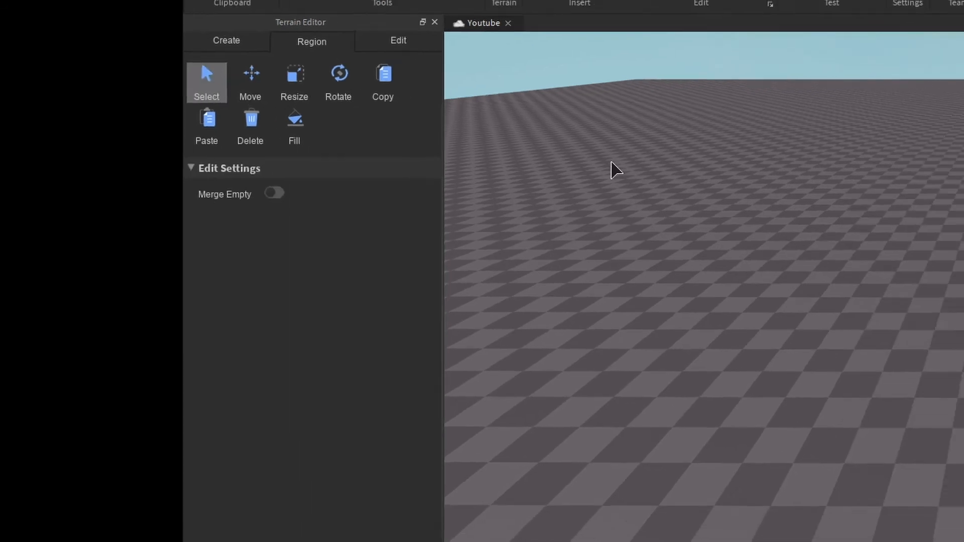
drag(777, 203, 954, 310)
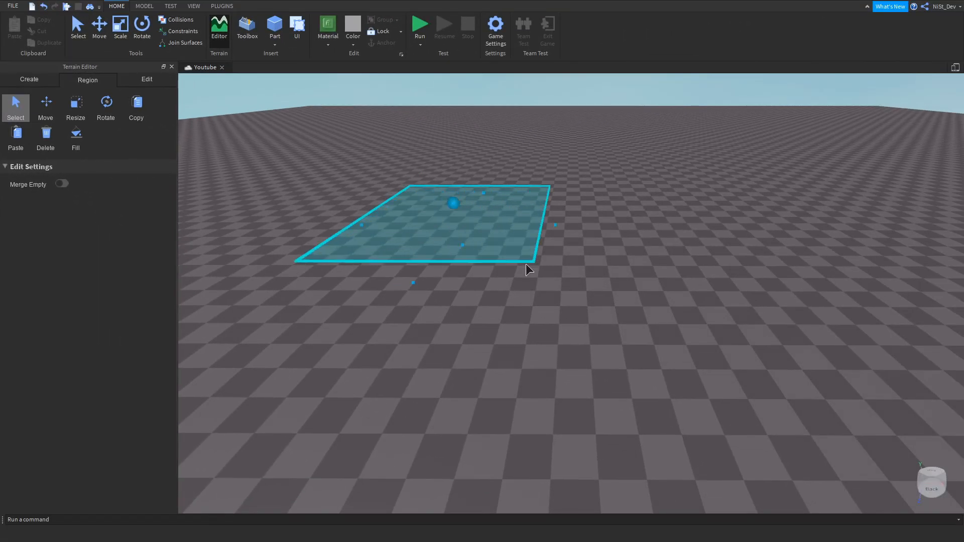
drag(526, 264, 700, 339)
drag(494, 206, 495, 158)
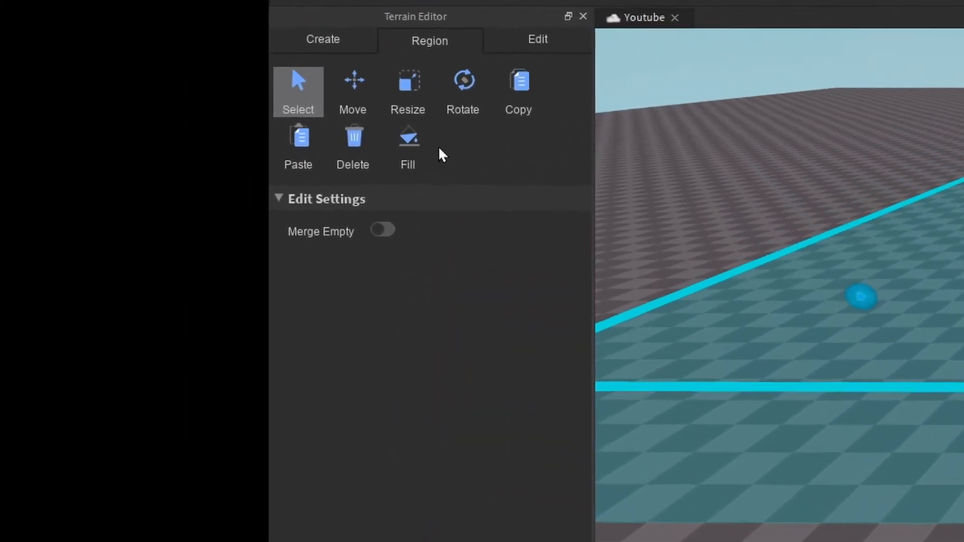
Fill the selected region with grass terrain and move the region selection off it onto the baseplate.
click(459, 146)
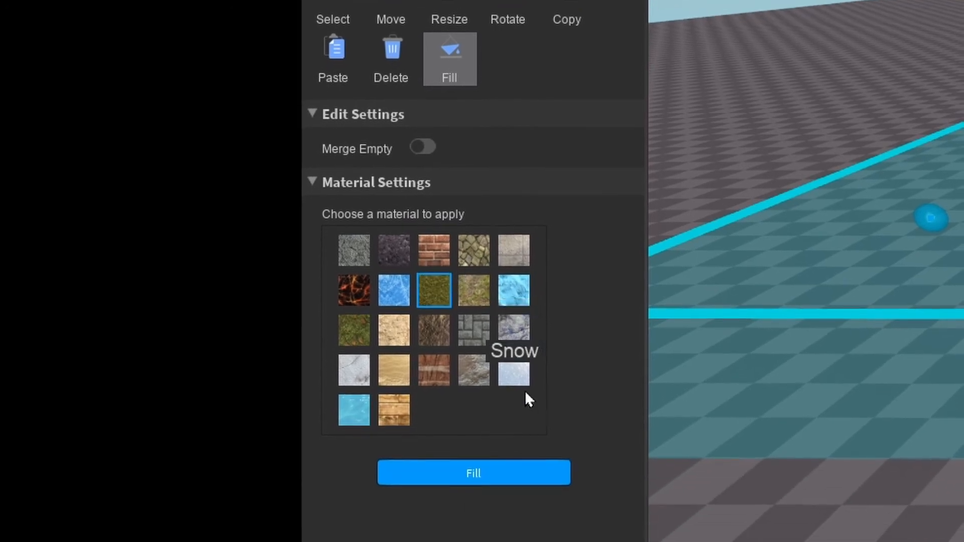
click(474, 449)
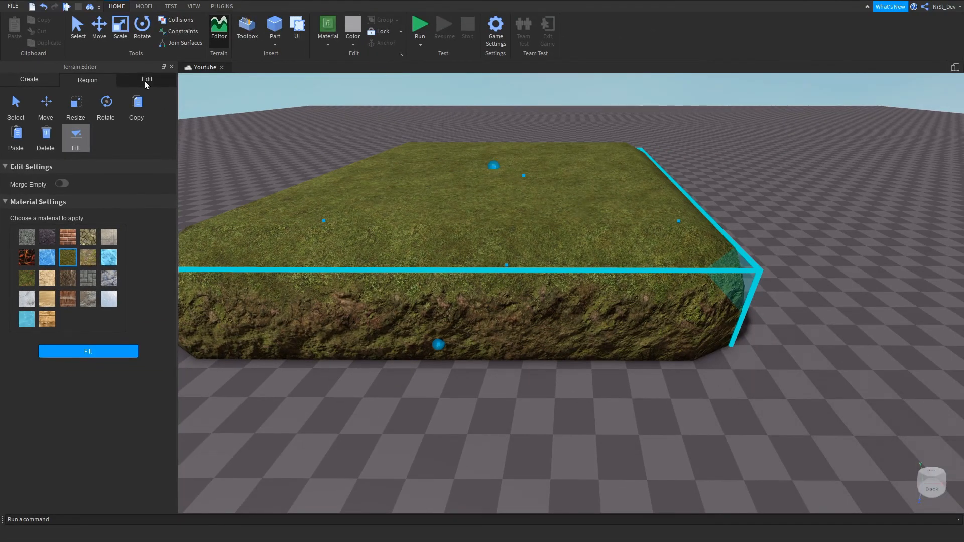
click(15, 107)
click(451, 374)
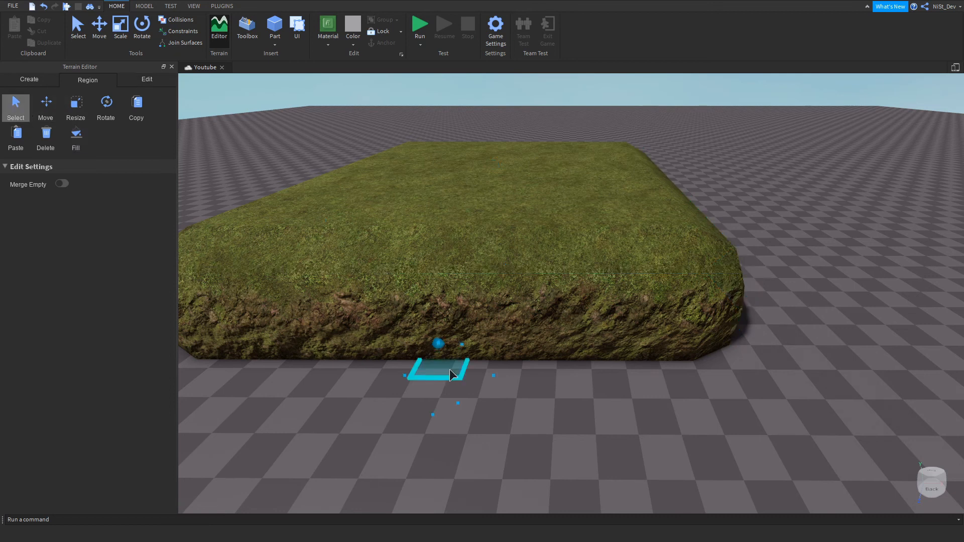
Grow the grass terrain block into a rounded hill with the spherical Grow brush.
click(149, 81)
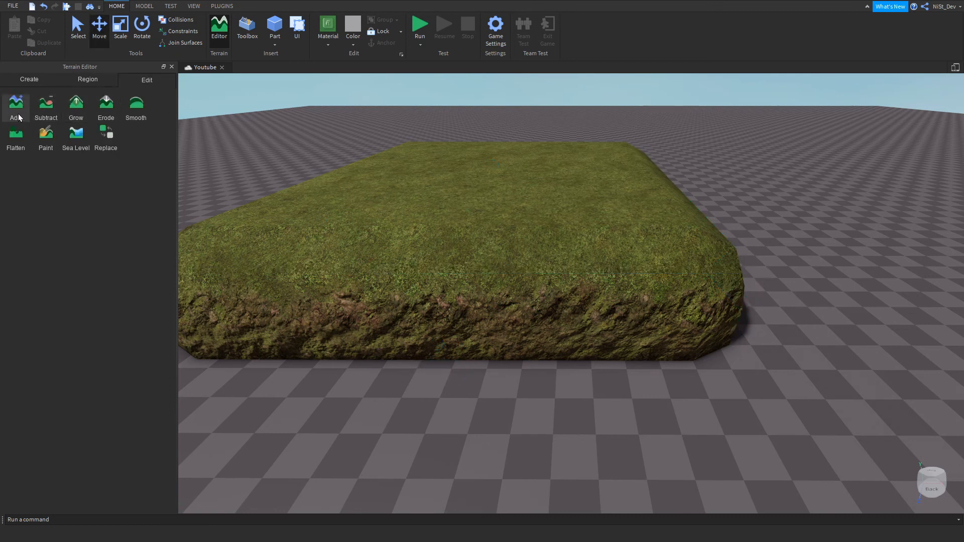
click(76, 106)
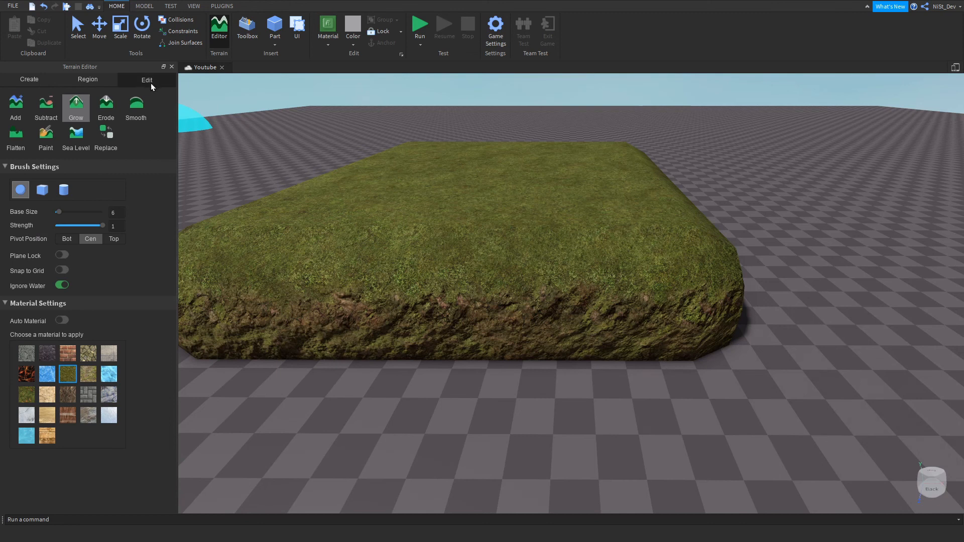
right_drag(567, 290, 568, 289)
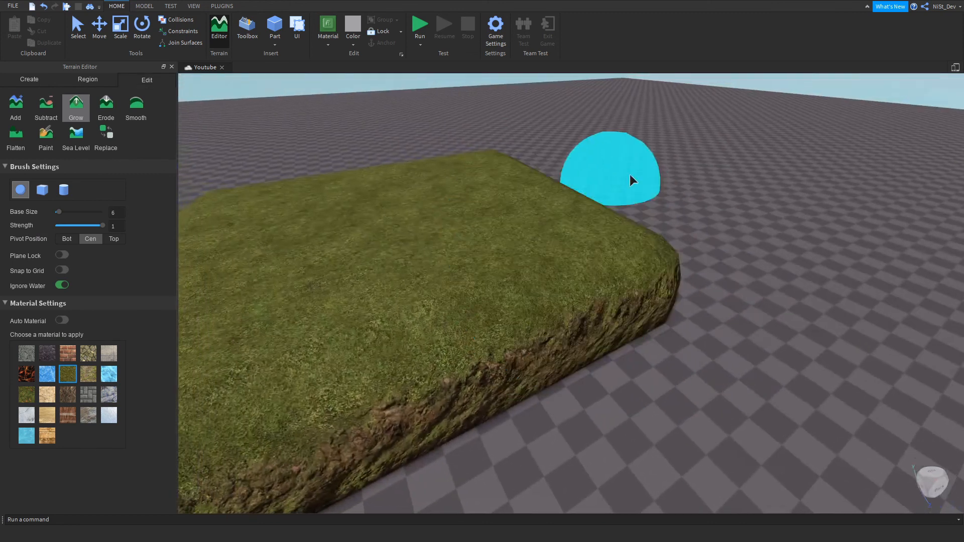
key(a)
key(s)
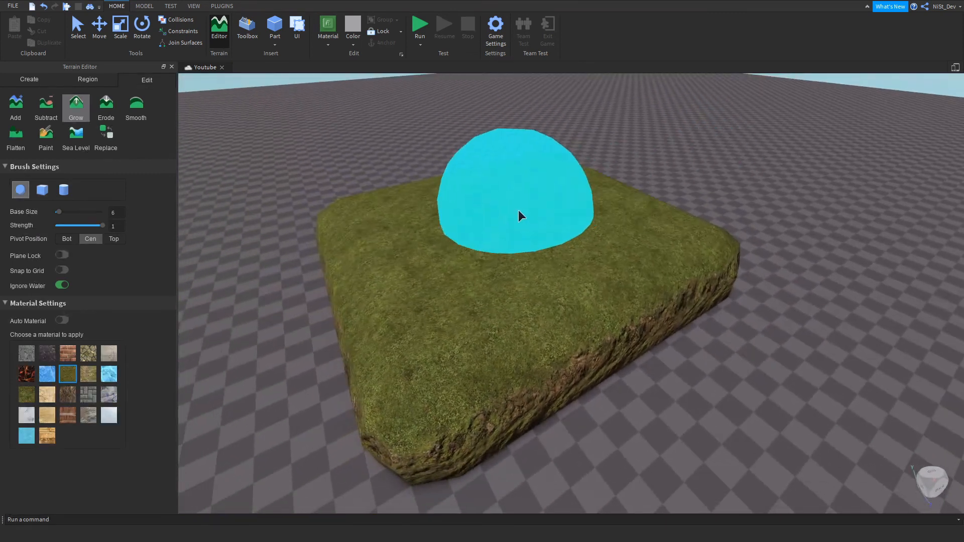
drag(536, 180, 467, 190)
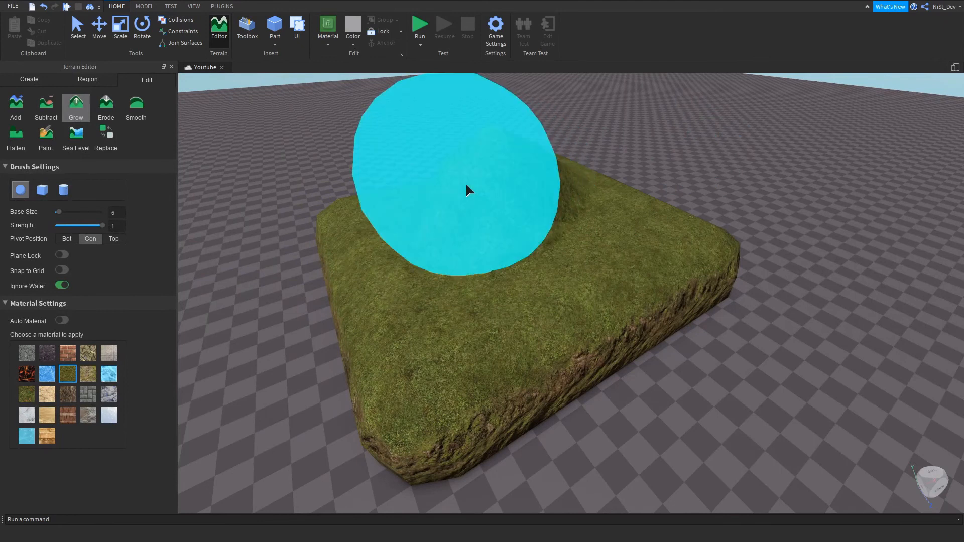
mouse_move(637, 202)
mouse_down()
mouse_move(644, 207)
mouse_move(591, 224)
mouse_move(562, 185)
mouse_move(517, 211)
mouse_up()
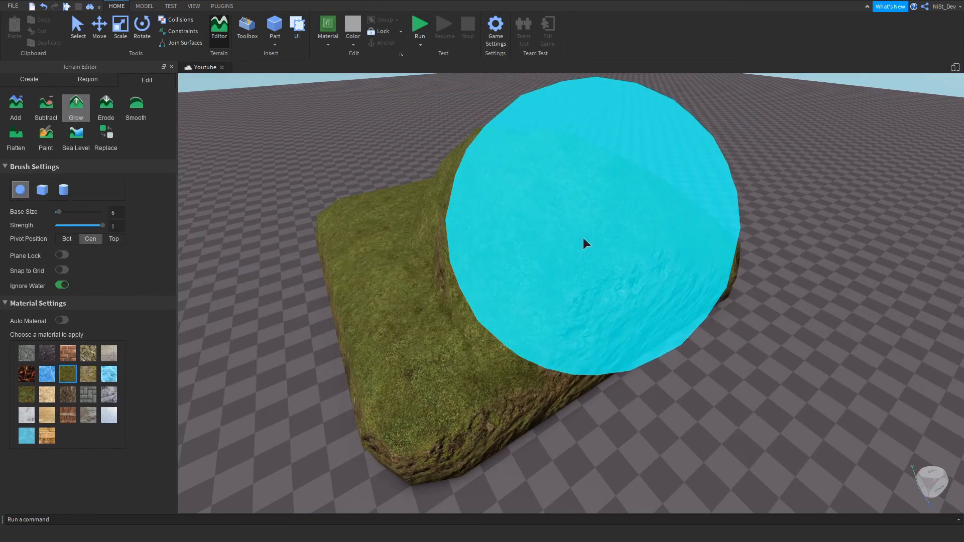
right_drag(583, 238, 580, 238)
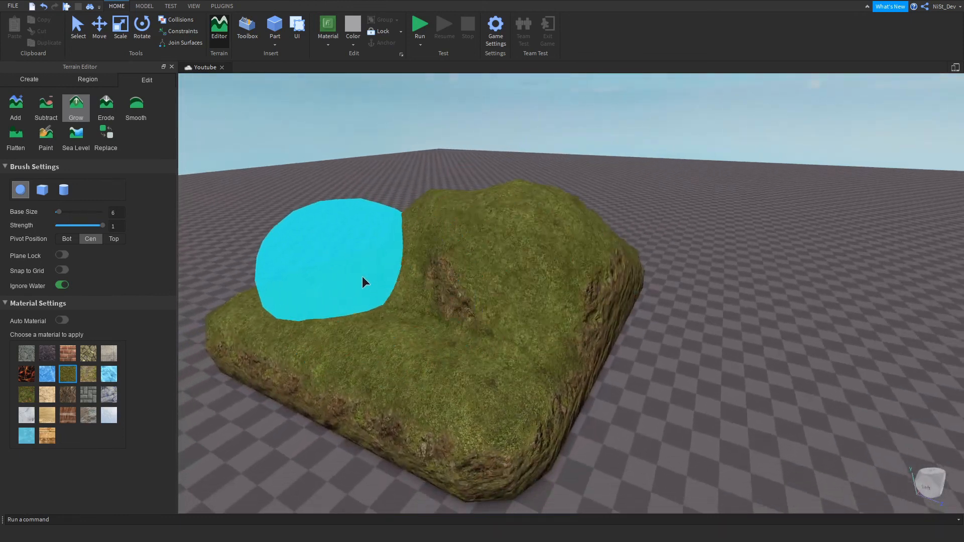
mouse_move(381, 289)
mouse_down()
mouse_move(406, 301)
mouse_move(472, 305)
mouse_up()
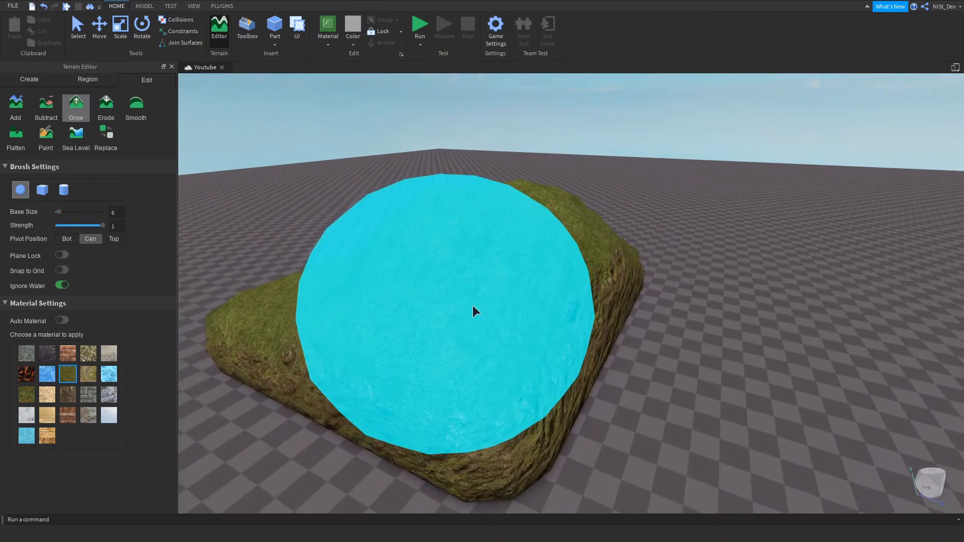
drag(610, 311, 557, 335)
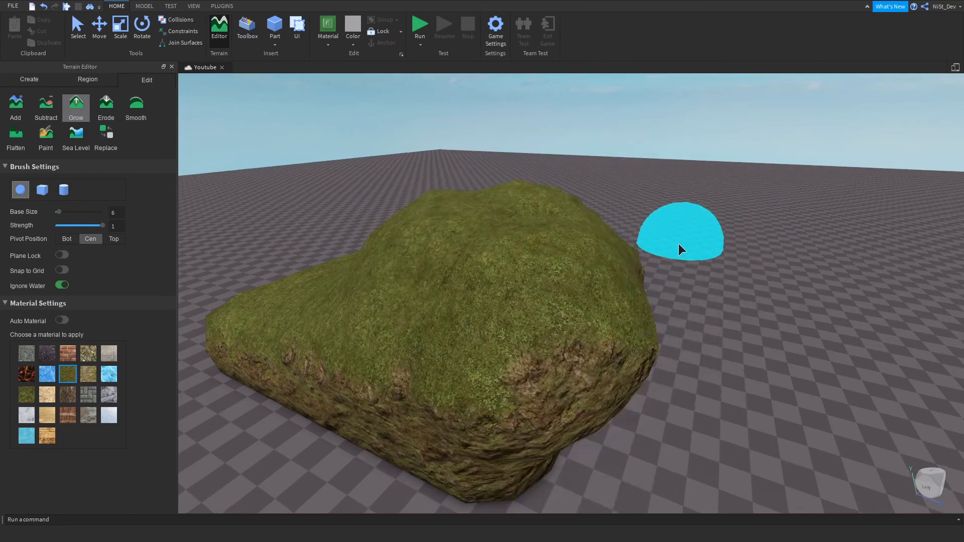
right_drag(679, 244, 678, 244)
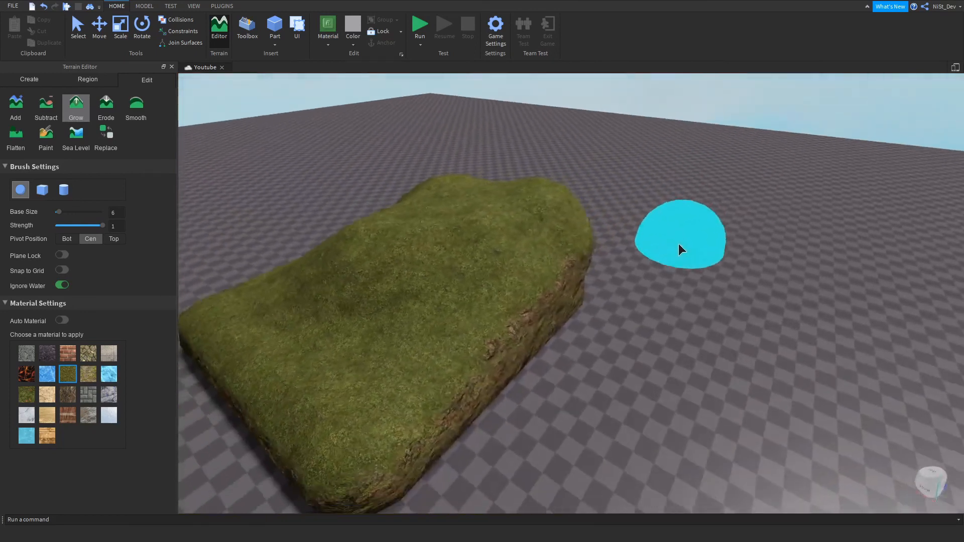
mouse_move(678, 244)
mouse_down()
mouse_move(574, 268)
mouse_move(537, 300)
mouse_move(619, 245)
mouse_up()
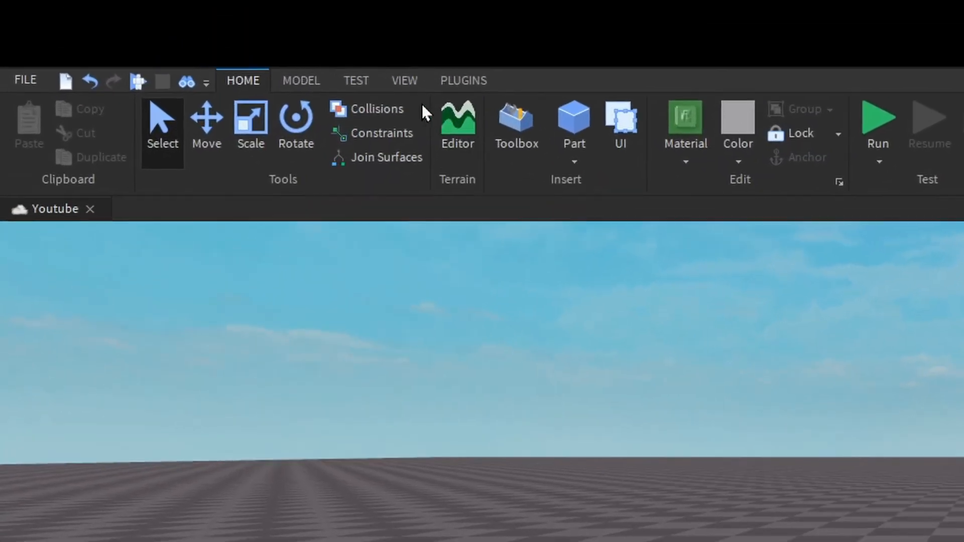
Show the Properties window and select the grey block part on the baseplate to list its properties.
click(421, 87)
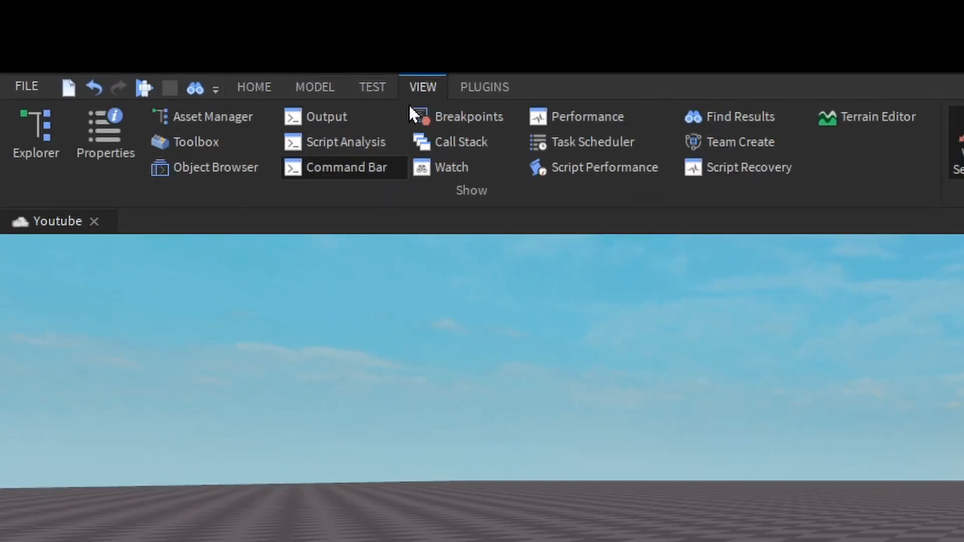
click(105, 133)
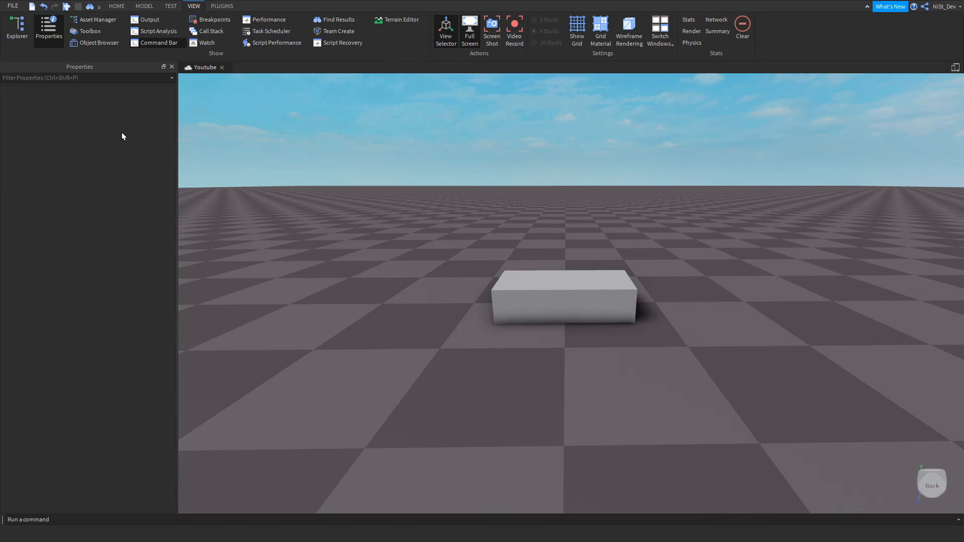
click(565, 290)
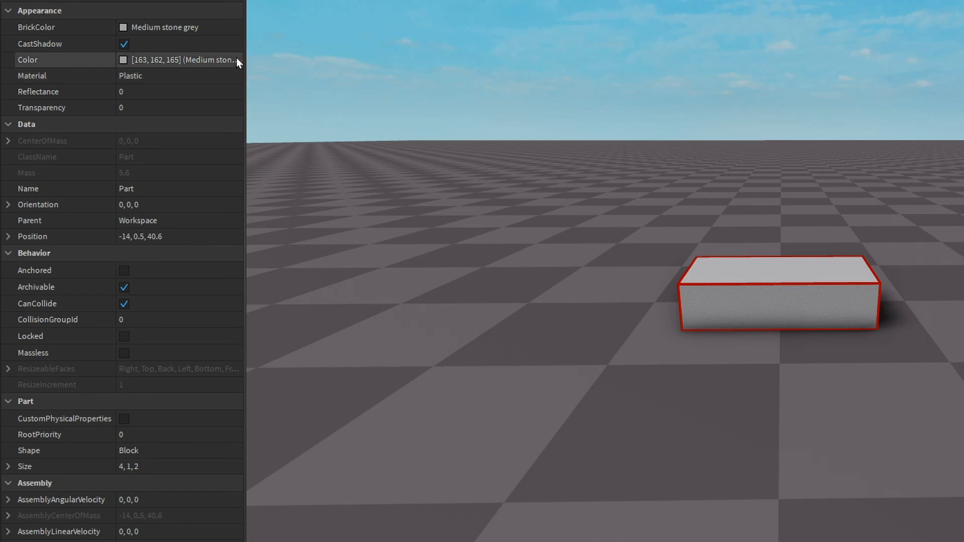
Try toggling the part's CastShadow off and back on, and try out its Reflectance and Transparency settings.
click(123, 45)
click(123, 45)
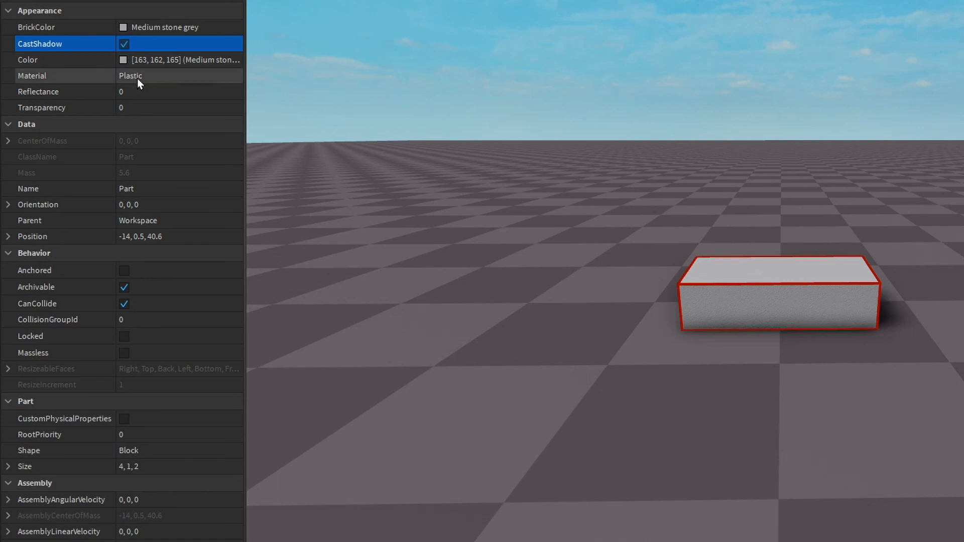
click(159, 94)
mouse_move(166, 92)
mouse_down()
mouse_move(219, 108)
mouse_move(164, 107)
mouse_up()
click(176, 109)
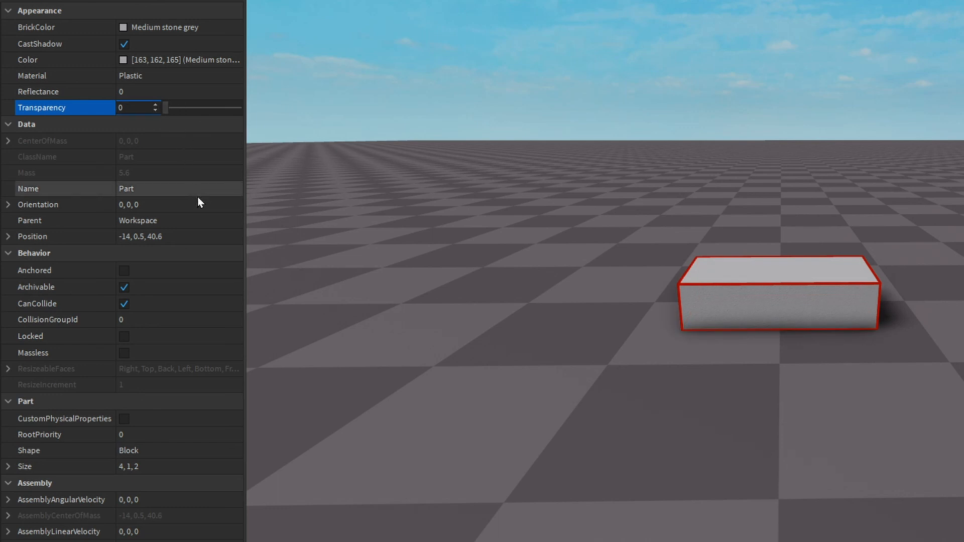
Rename the selected part as Hello in its properties.
click(170, 189)
key(BackSpace)
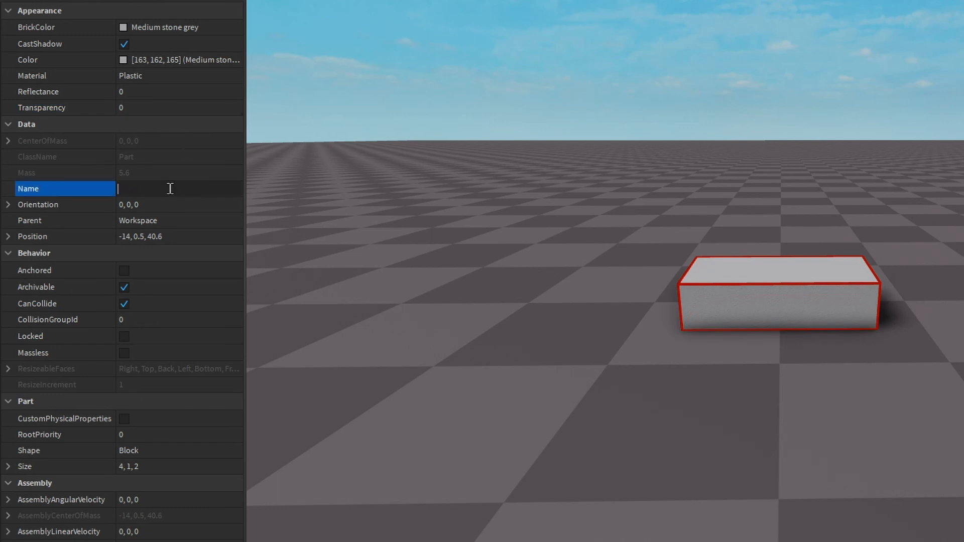
key(Return)
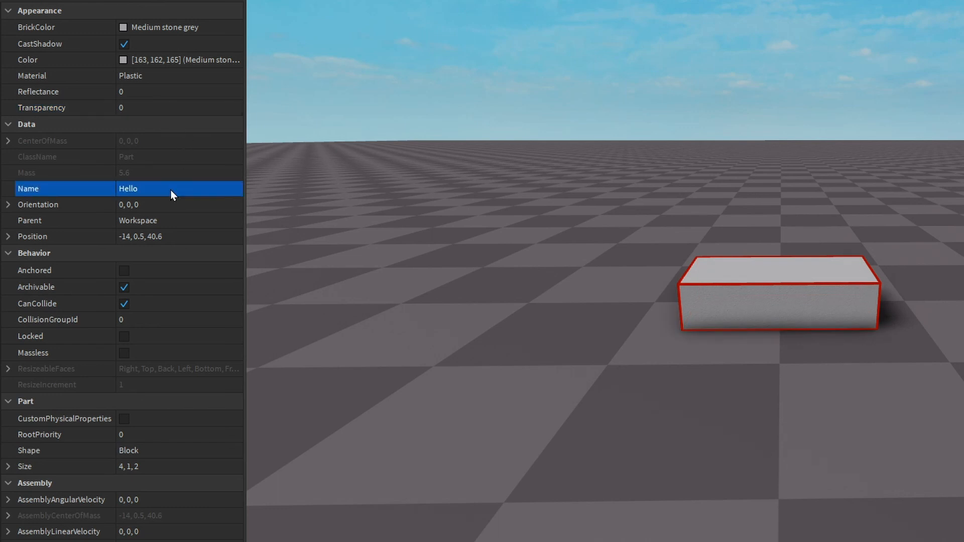